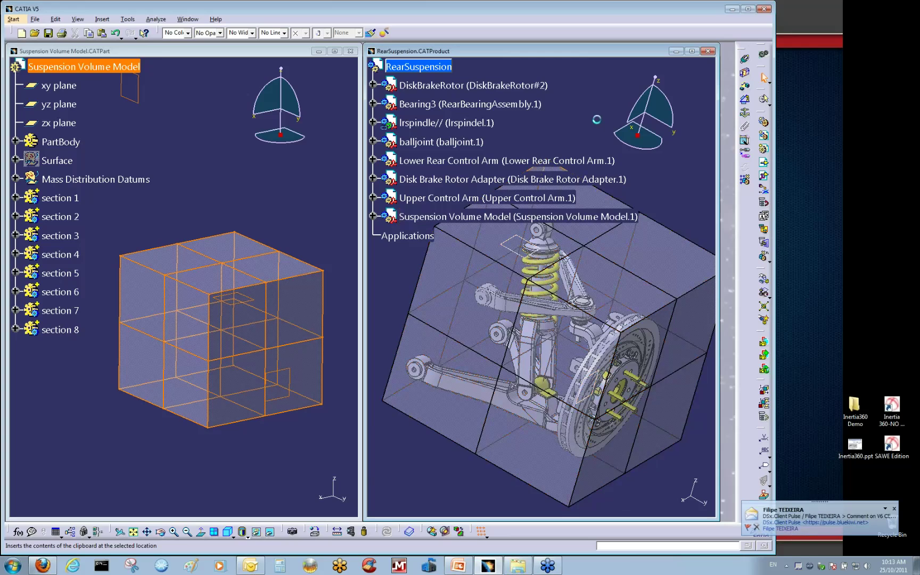
Step: Maximize the RearSuspension product window and delete the Suspension Volume Model component from the assembly
left_click(691, 52)
middle_click_drag(453, 256, 403, 337)
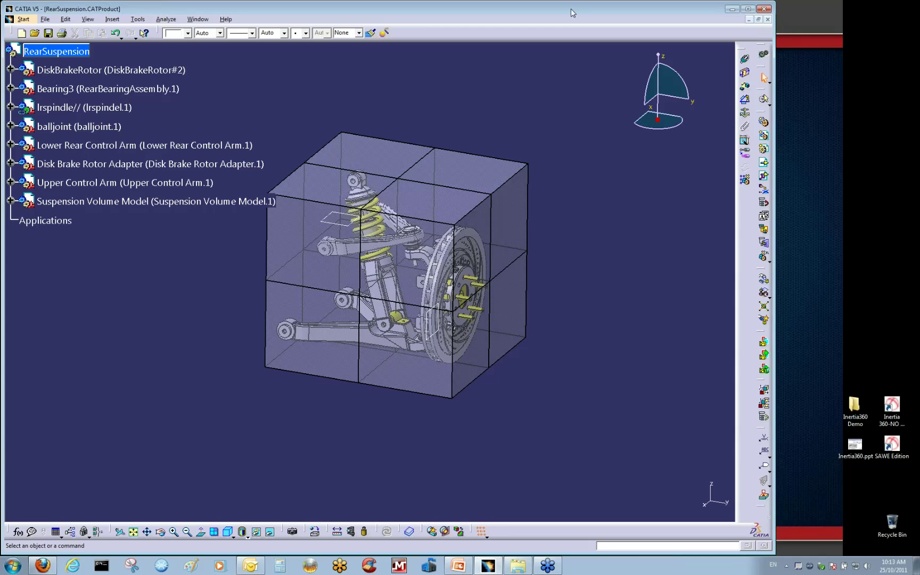
left_click(53, 202)
key("Delete")
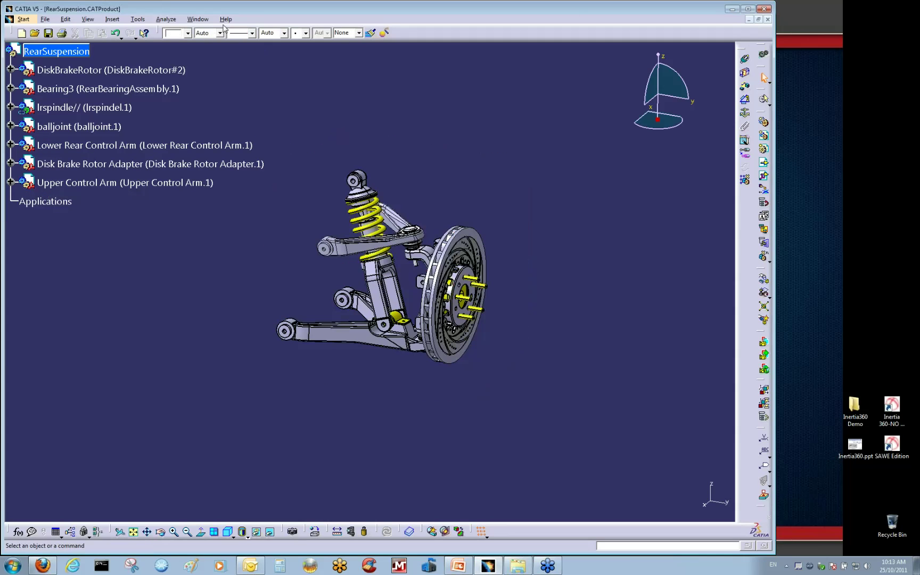
Step: Switch to the Suspension Volume Model part document and close it
left_click(202, 19)
left_click(238, 93)
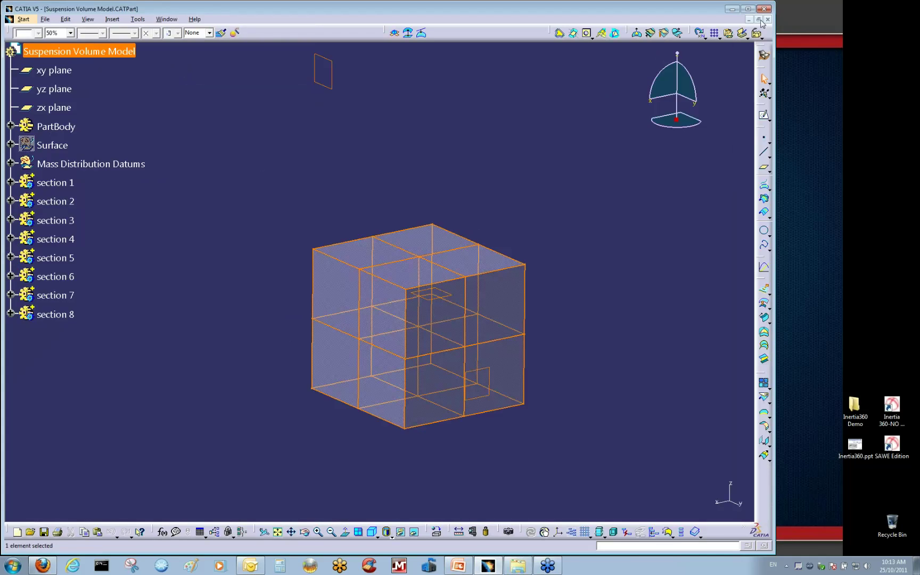
left_click(768, 20)
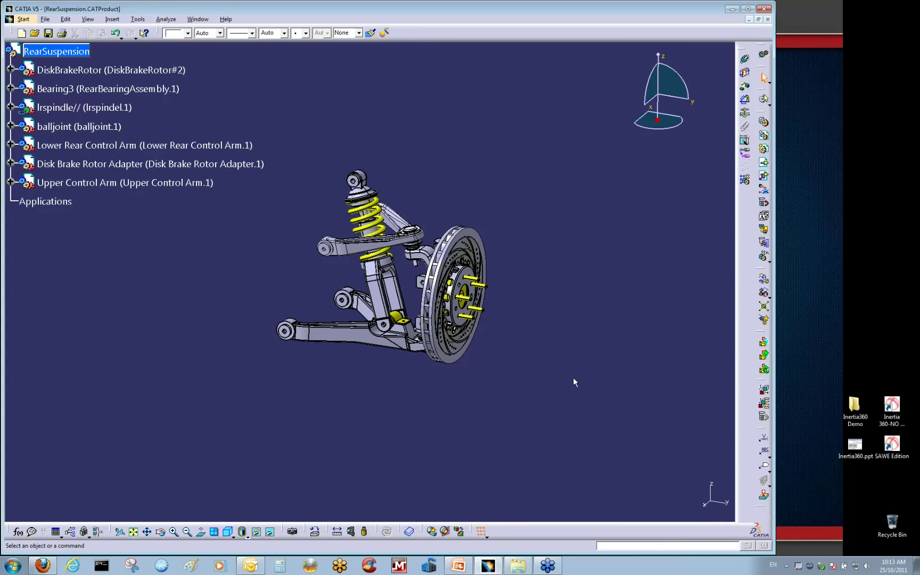
Step: Launch Inertia 360 and review its SQL database and general settings, accepting them as they are
double_click(891, 411)
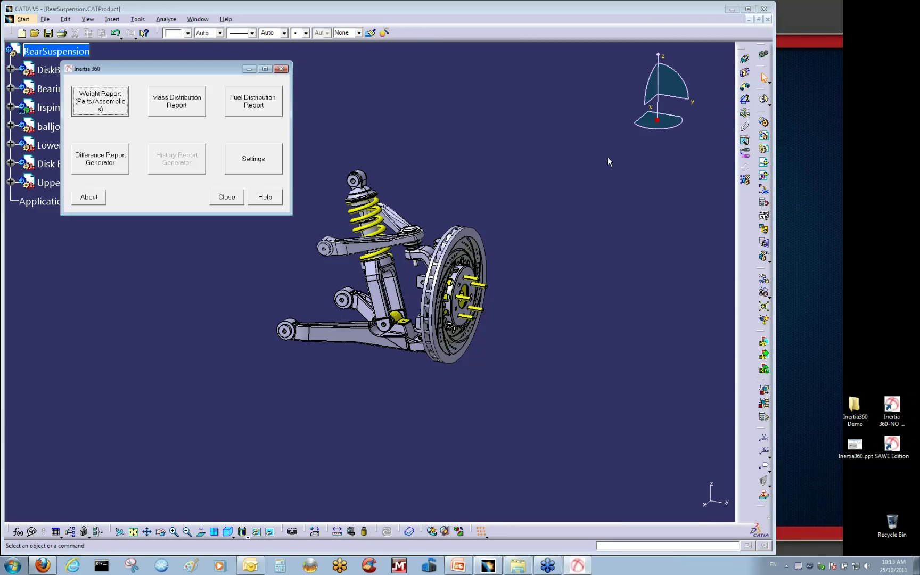
left_click_drag(181, 71, 234, 65)
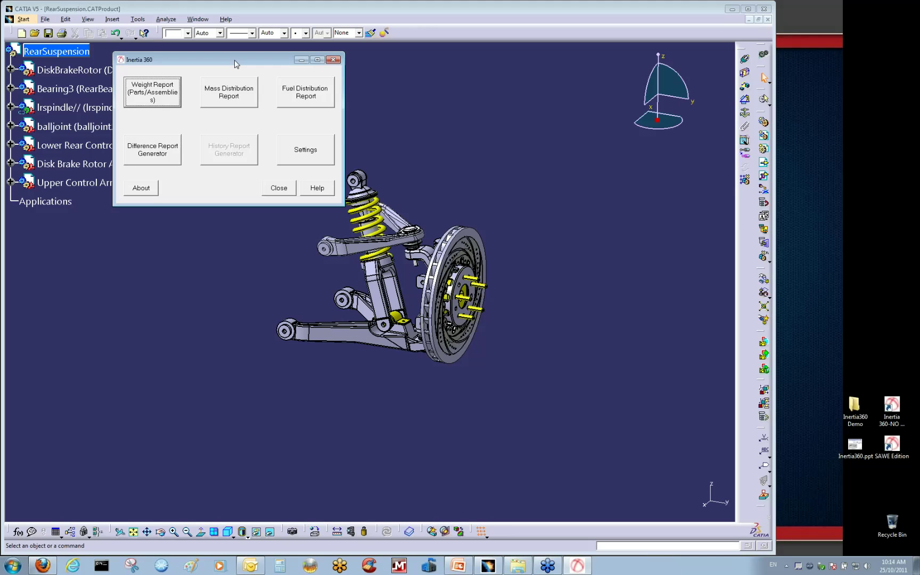
left_click(298, 147)
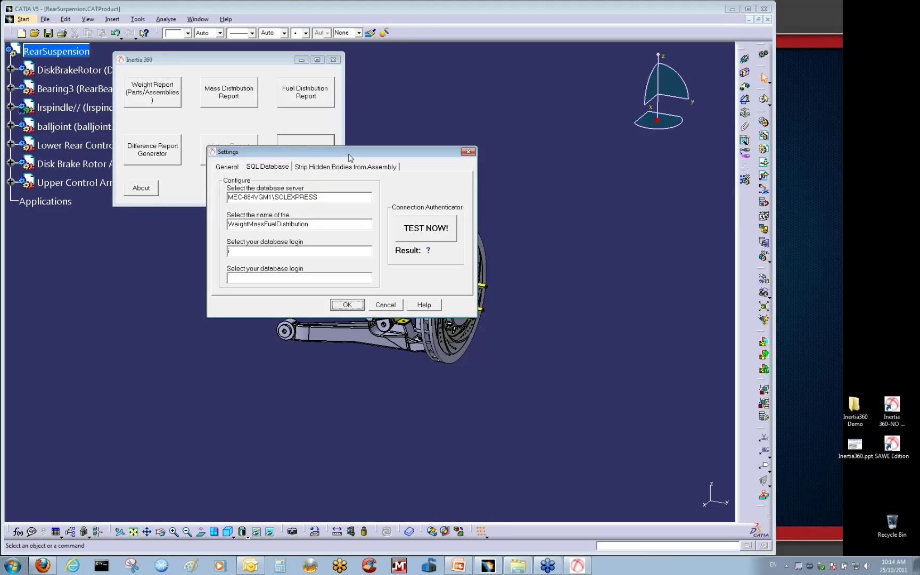
left_click_drag(350, 158, 439, 141)
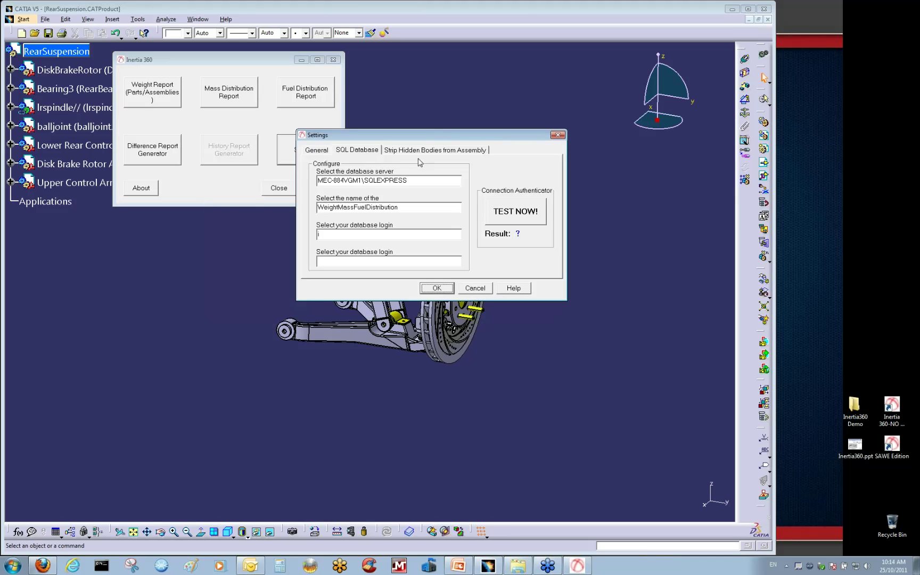
left_click(318, 149)
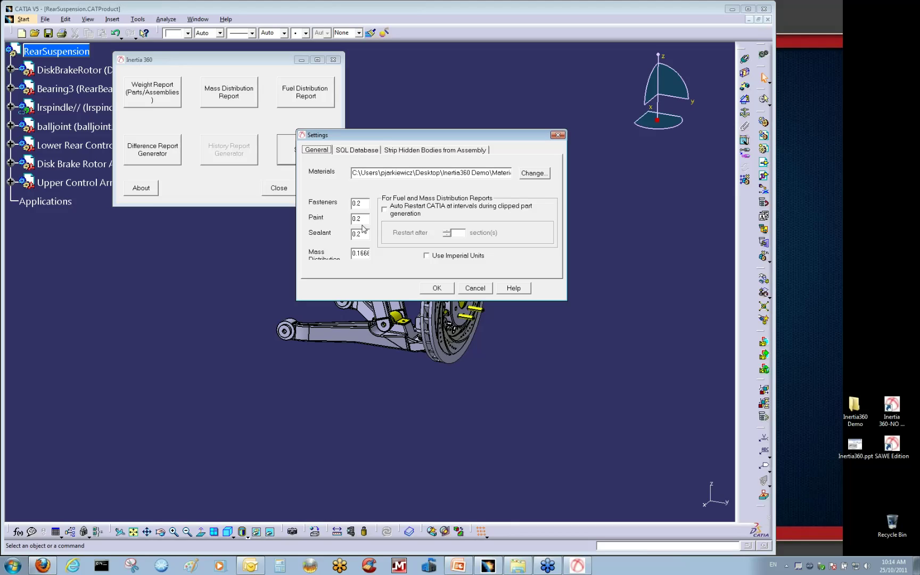
left_click(437, 288)
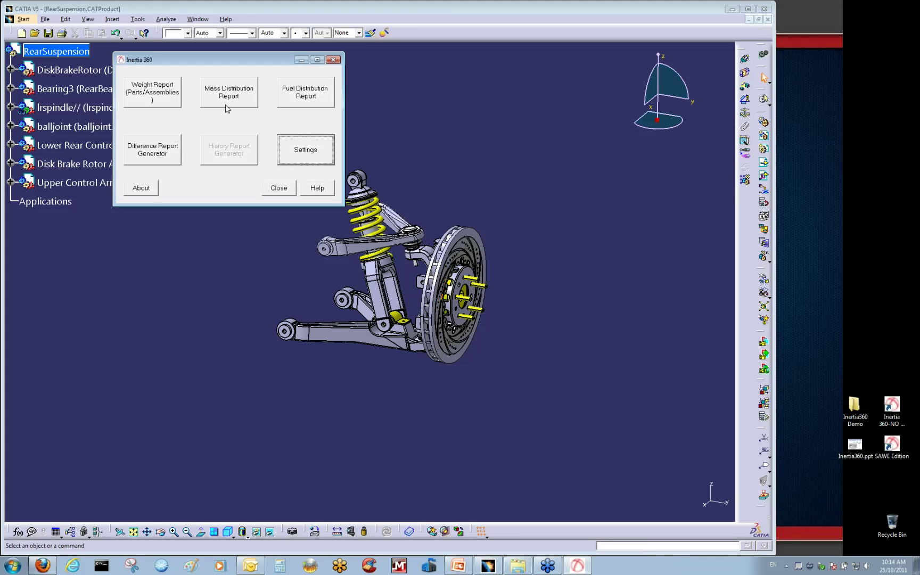
Step: Start a parts/assemblies weight report that uses the active CATProduct as its input
left_click(166, 98)
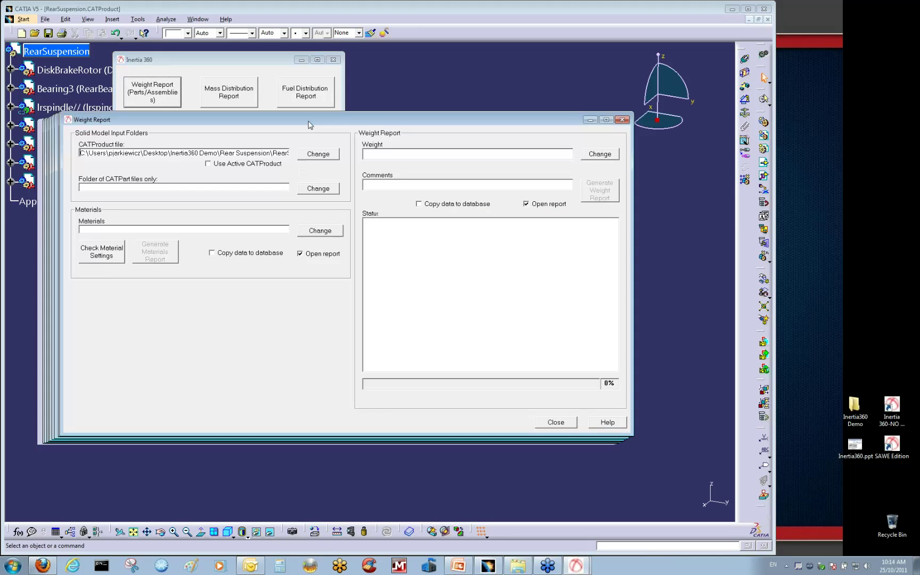
left_click_drag(343, 80, 346, 66)
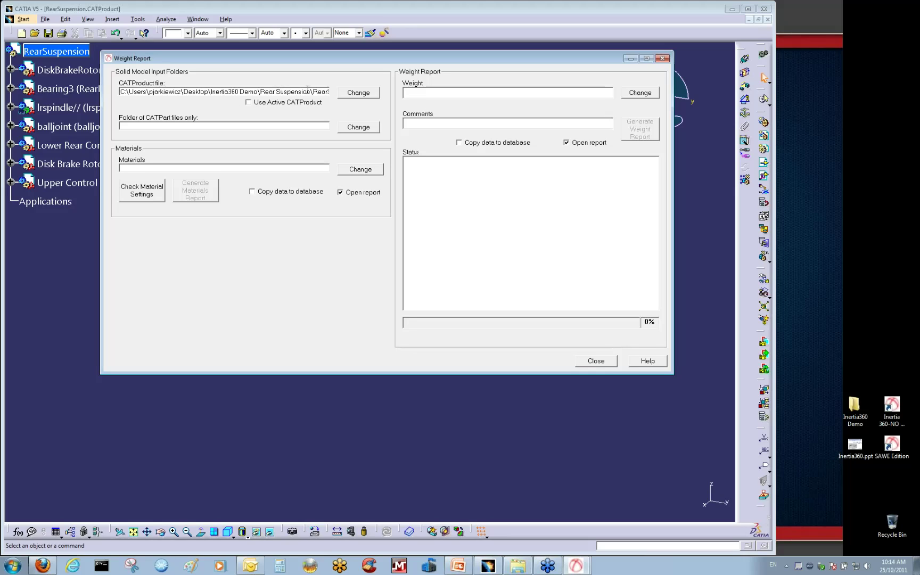
left_click(268, 103)
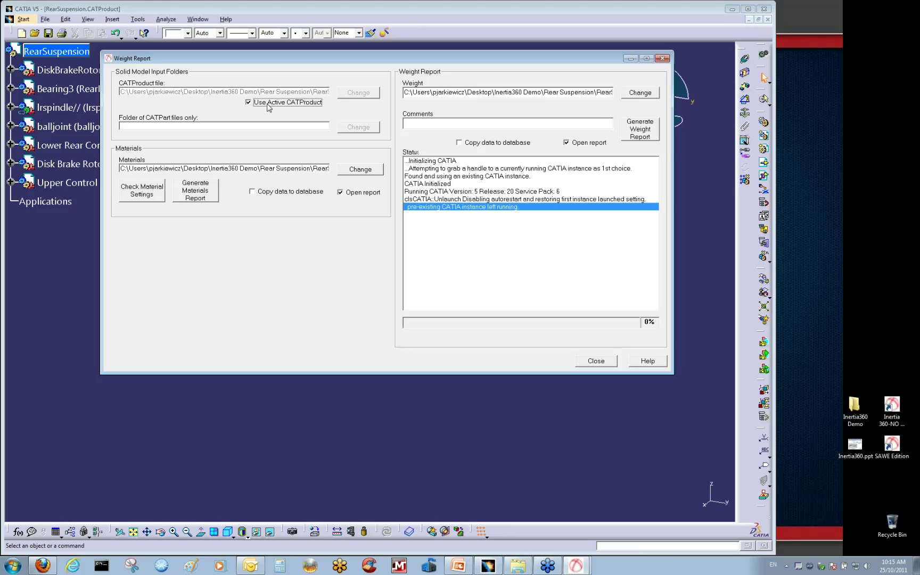
Step: Check the material and density assigned to each suspension part, and examine the metals available in the material catalog
left_click(149, 194)
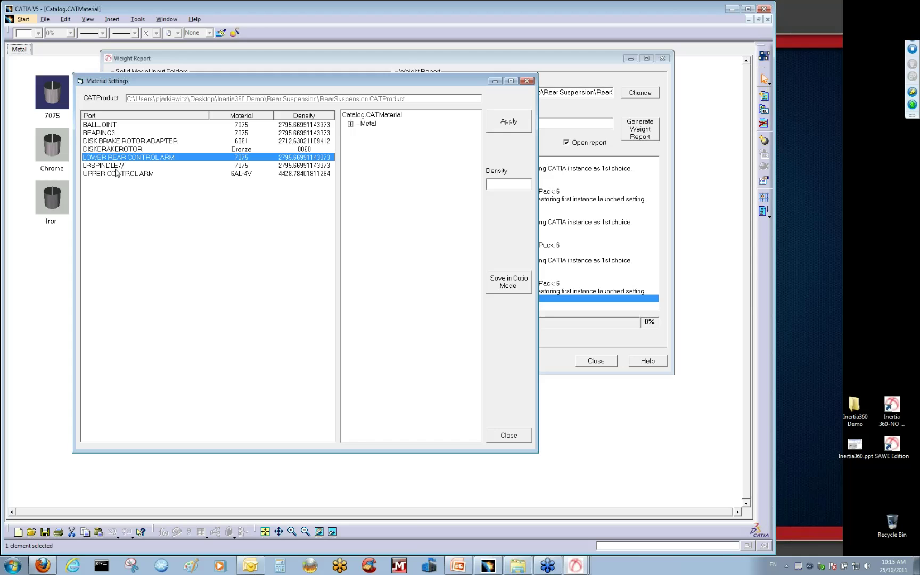
left_click(247, 126)
left_click(248, 133)
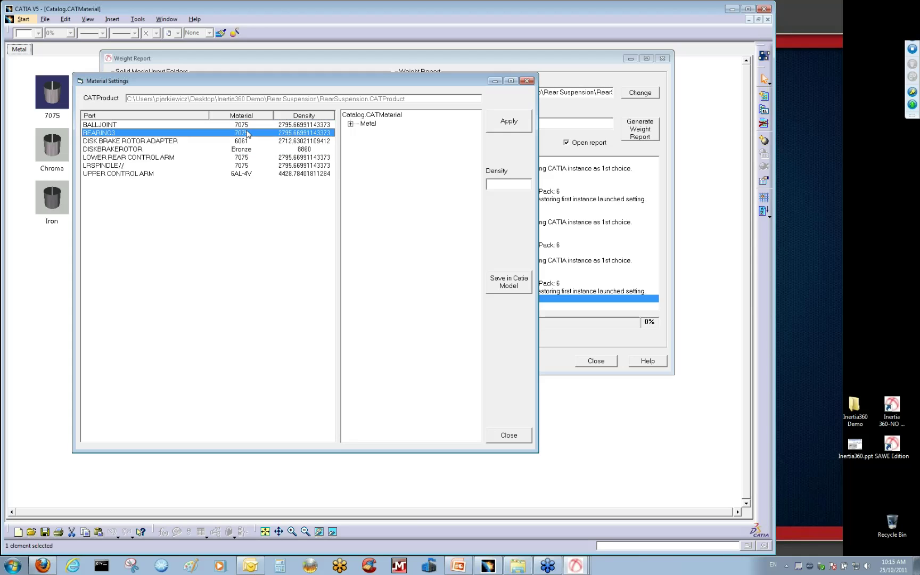
left_click(246, 142)
left_click(247, 149)
left_click(249, 158)
left_click(249, 166)
left_click(249, 174)
left_click(351, 124)
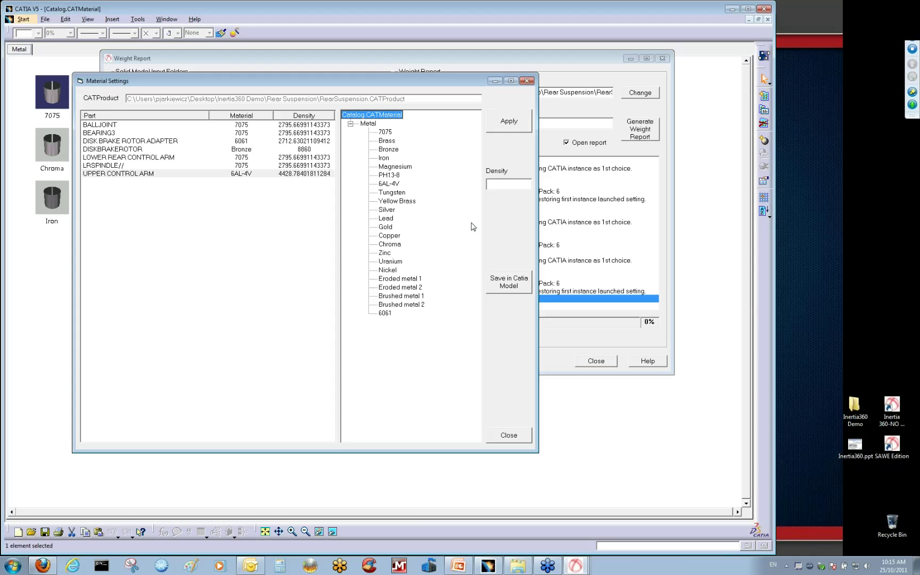
left_click(503, 436)
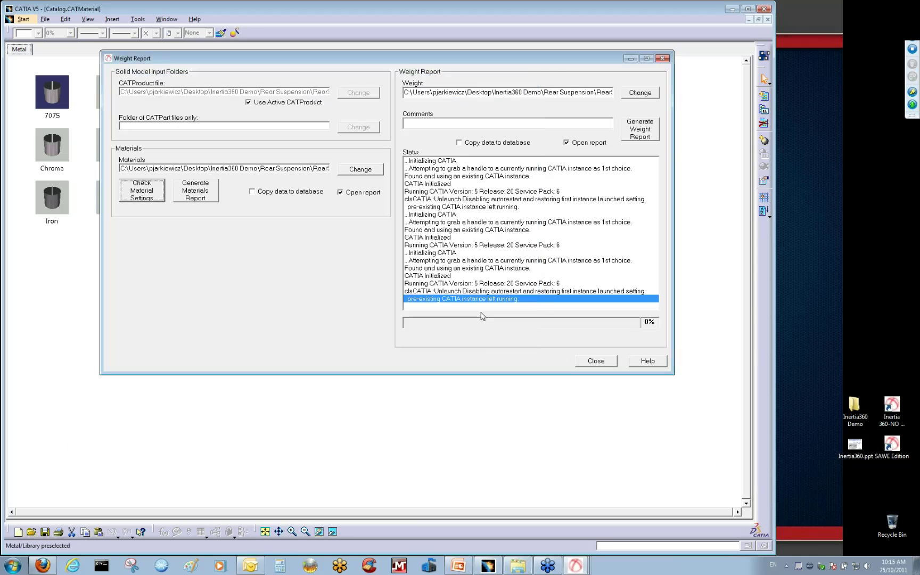
Step: Generate the materials report for the rear suspension, view it in Excel, and close the workbook
left_click(203, 194)
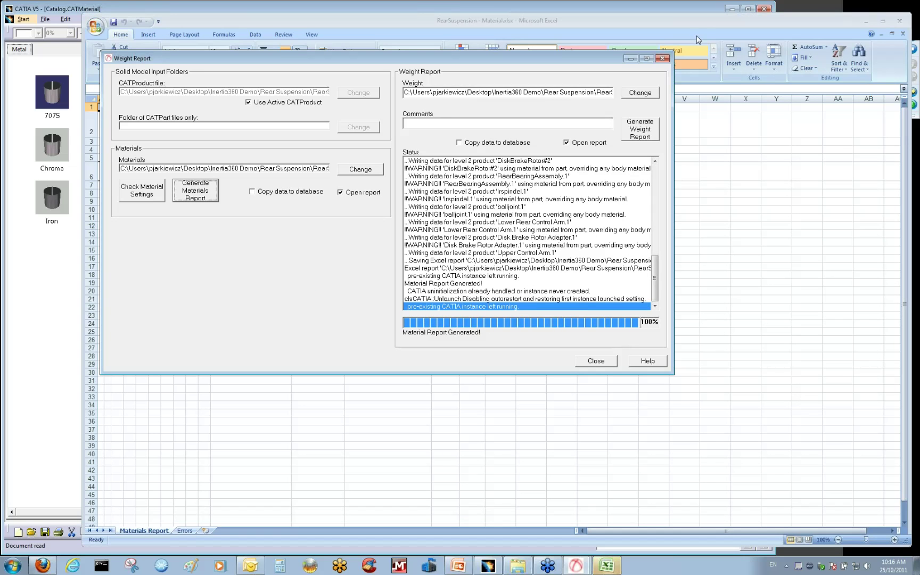
left_click(700, 28)
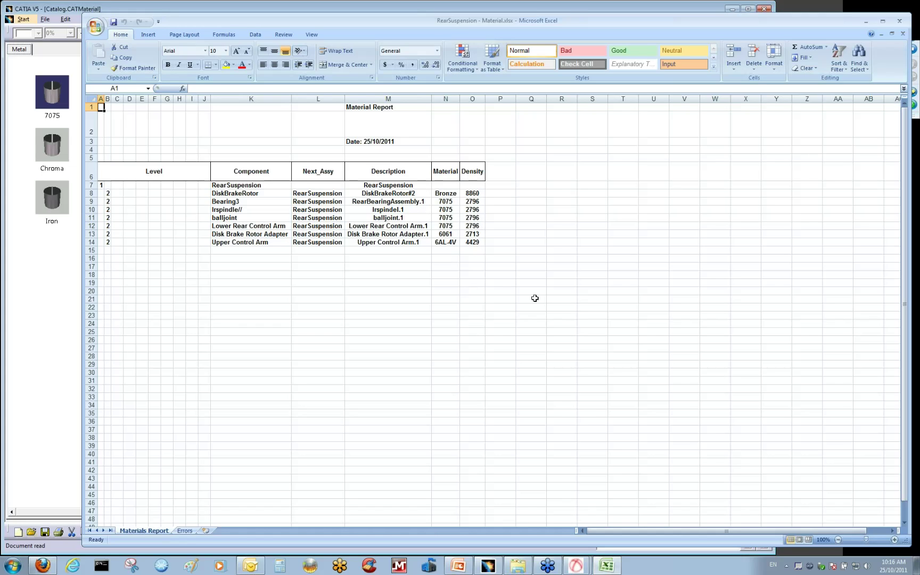
left_click(899, 21)
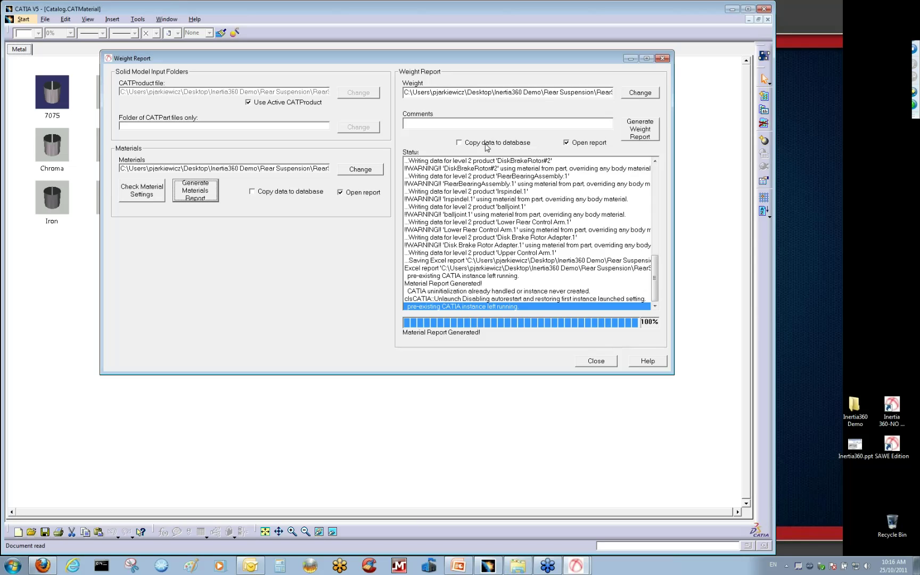
Step: Generate the weight report for the rear suspension, review its mass and inertia columns in Excel, and close the workbook
left_click(640, 133)
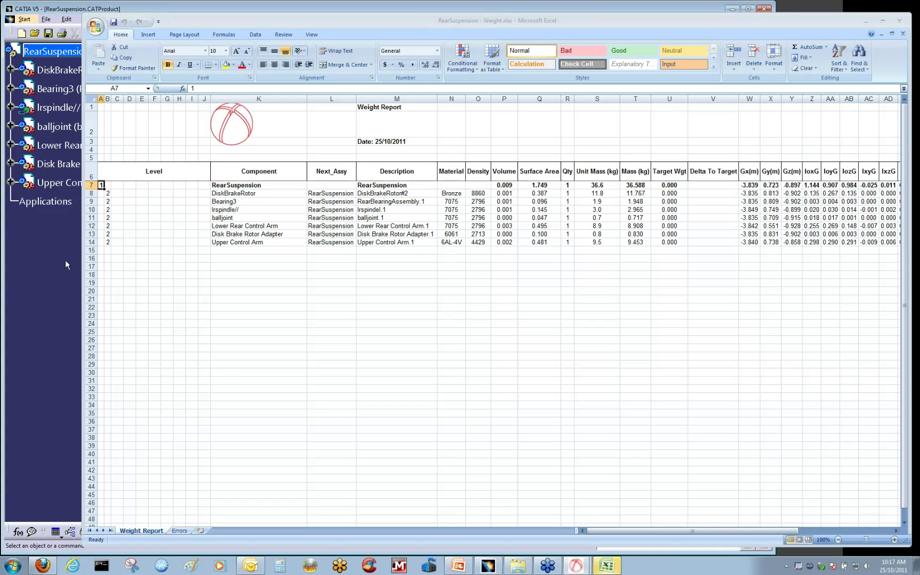
left_click_drag(602, 533, 627, 535)
left_click(286, 430)
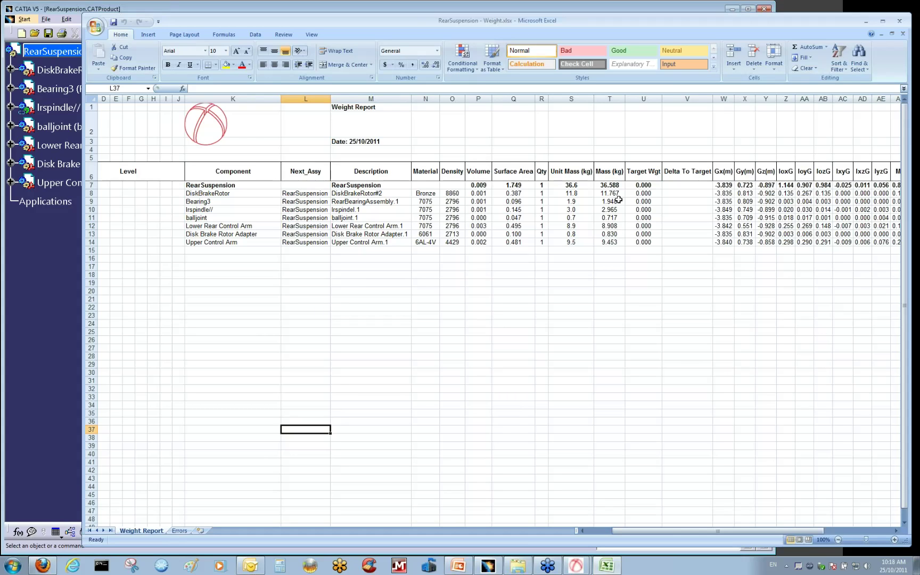
left_click_drag(835, 23, 799, 25)
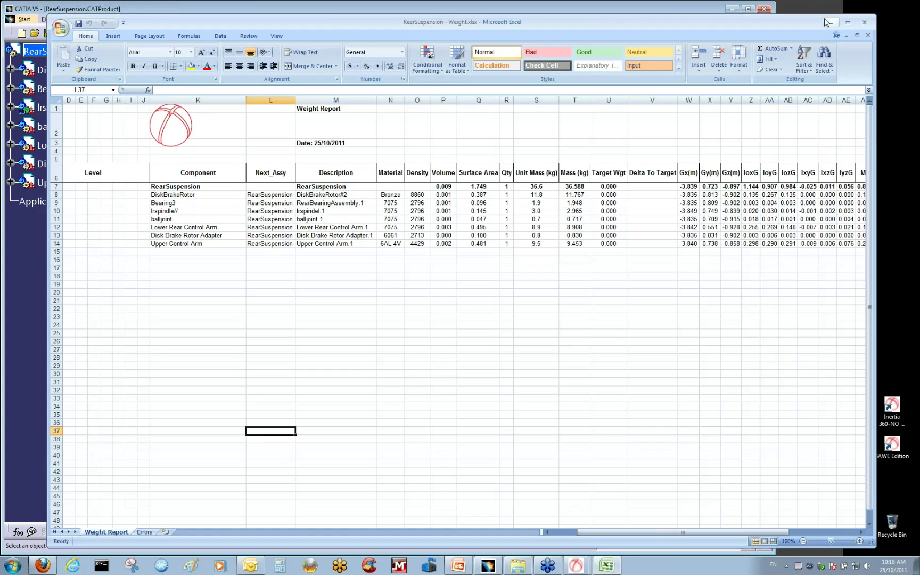
left_click(865, 23)
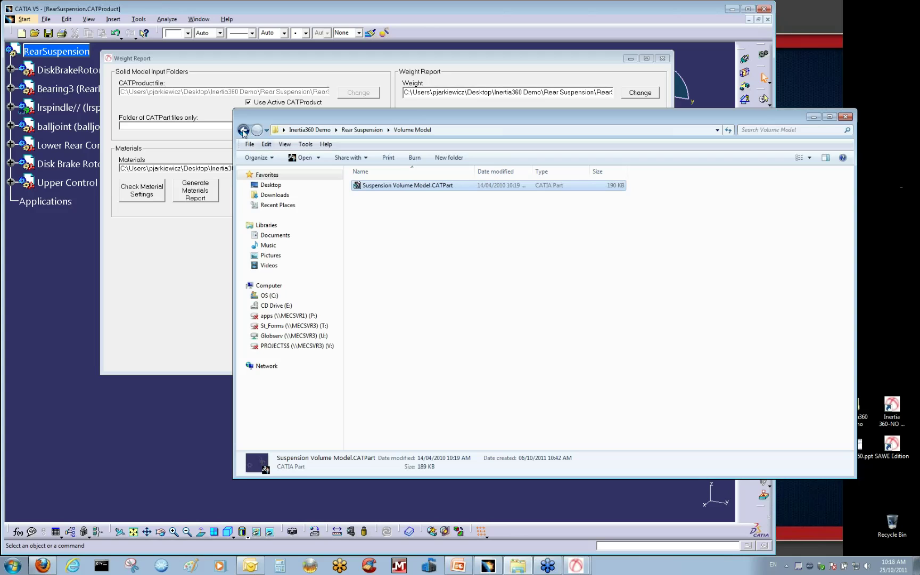
Step: Open the Clipped Parts folder inside Rear Suspension in Windows Explorer and move its window aside
left_click(243, 130)
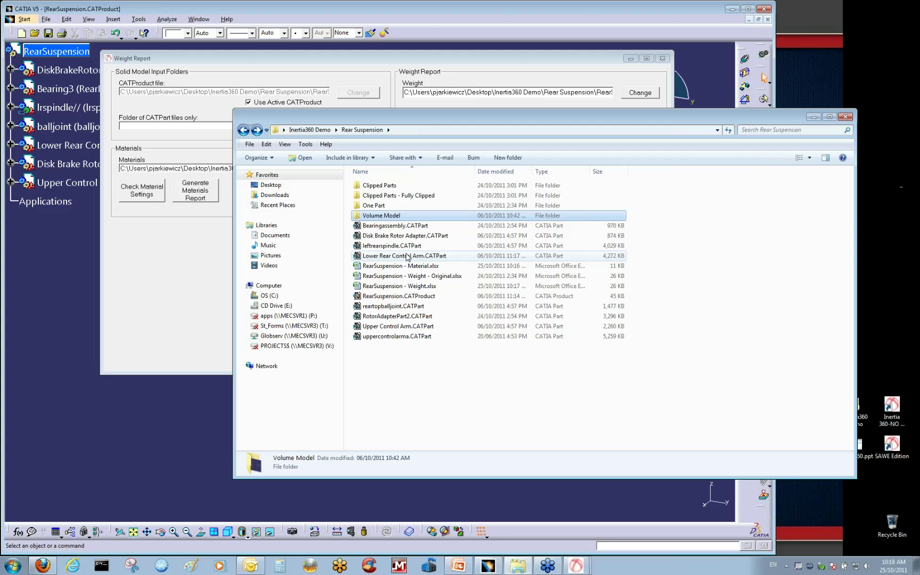
double_click(379, 186)
left_click_drag(356, 120, 796, 144)
Step: Close the Weight Report window and the RearSuspension product in CATIA
left_click(564, 73)
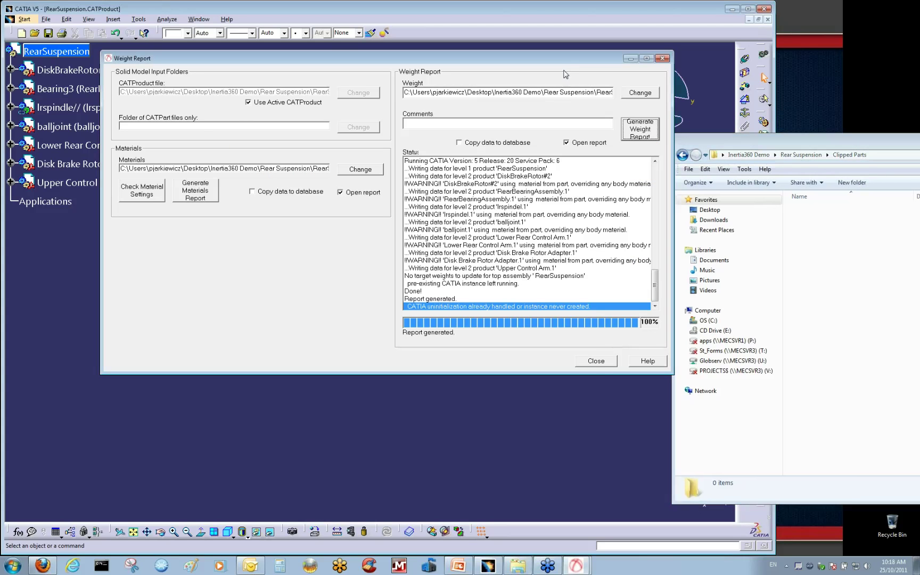
left_click(595, 361)
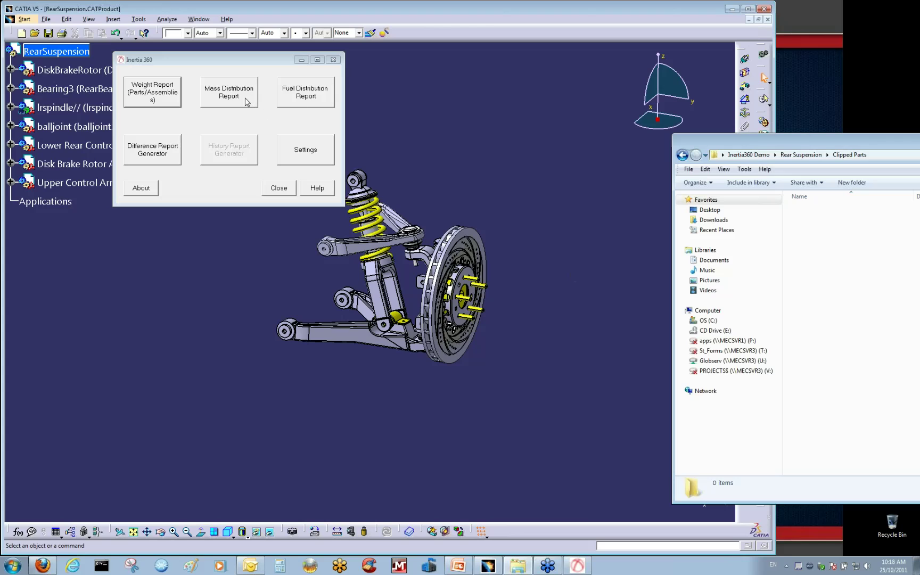
left_click(710, 38)
left_click(767, 19)
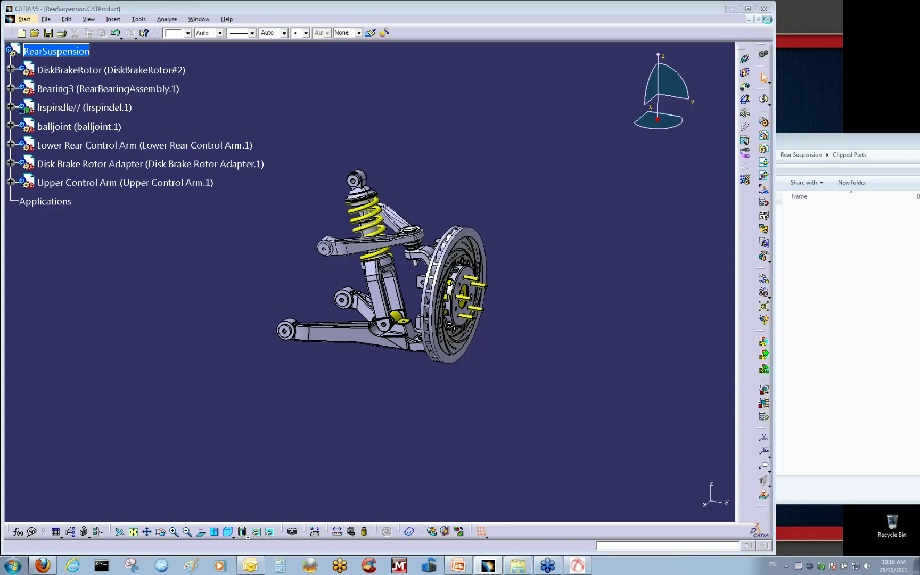
left_click(423, 306)
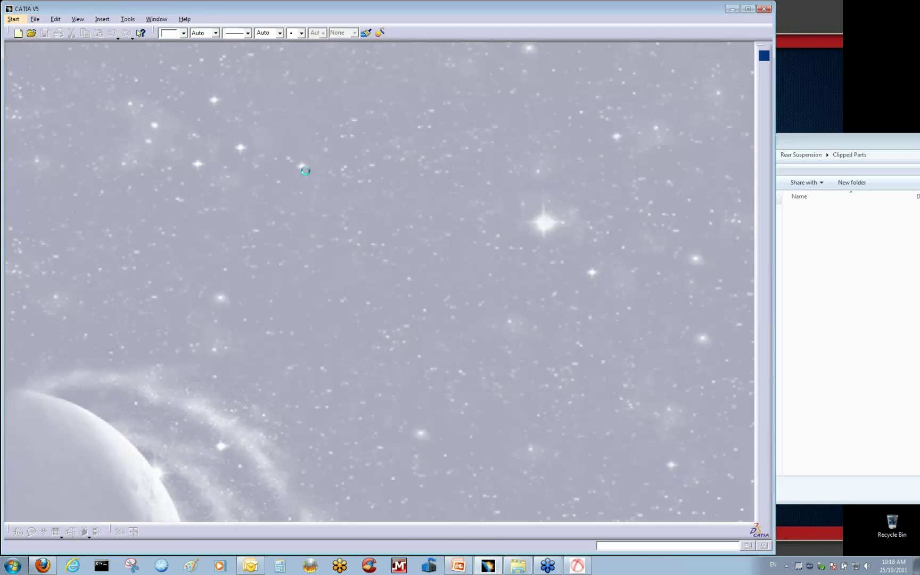
Step: Bring Inertia 360 back to the front with the Clipped Parts folder window visible beside it
left_click(579, 565)
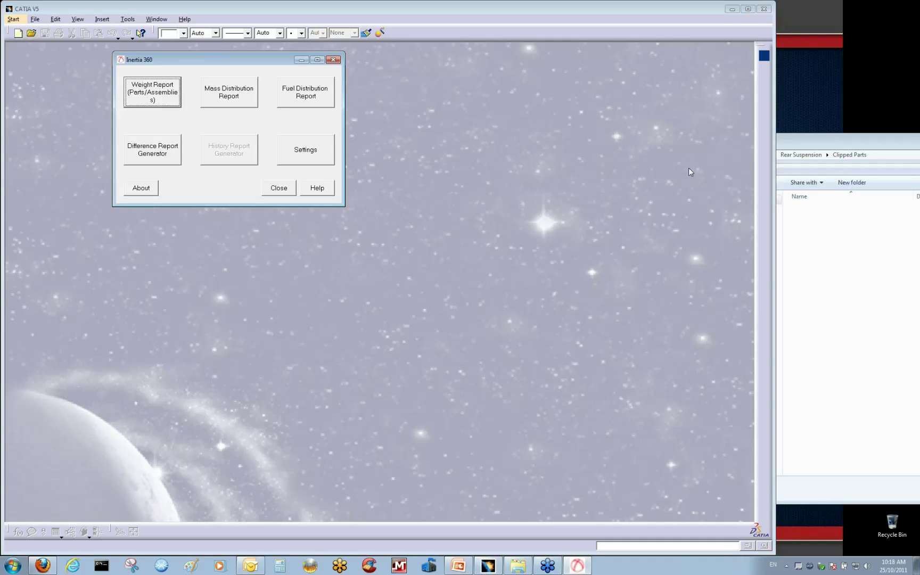
left_click(825, 144)
left_click_drag(829, 144, 818, 141)
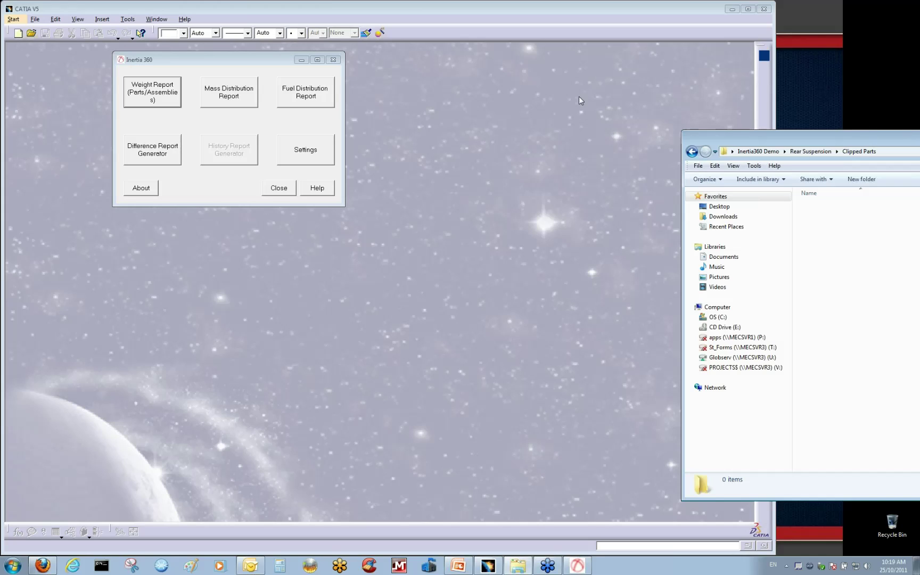
Step: Start a mass distribution report and select RearSuspension.CATProduct from the R20 Demo folder as the unconverted product file
left_click(237, 101)
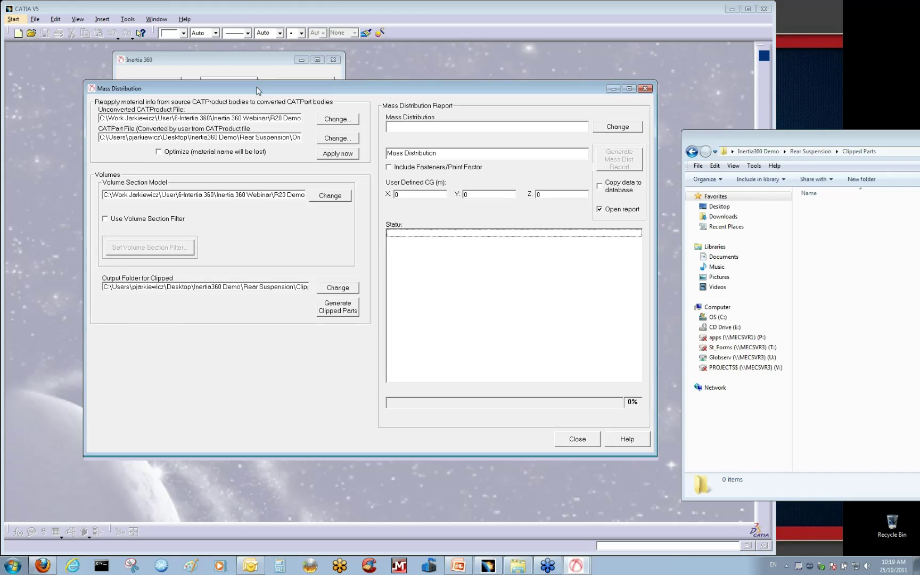
left_click_drag(254, 93, 256, 64)
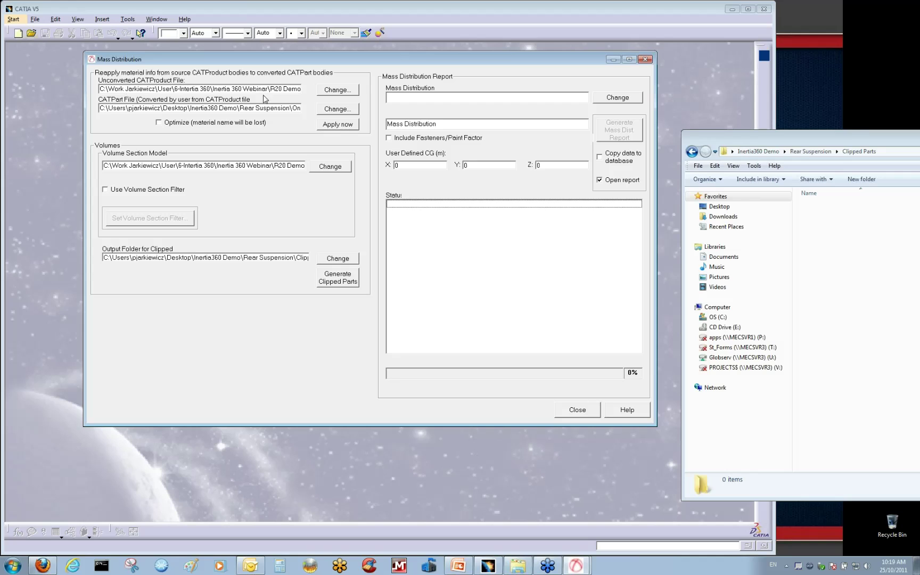
left_click(329, 94)
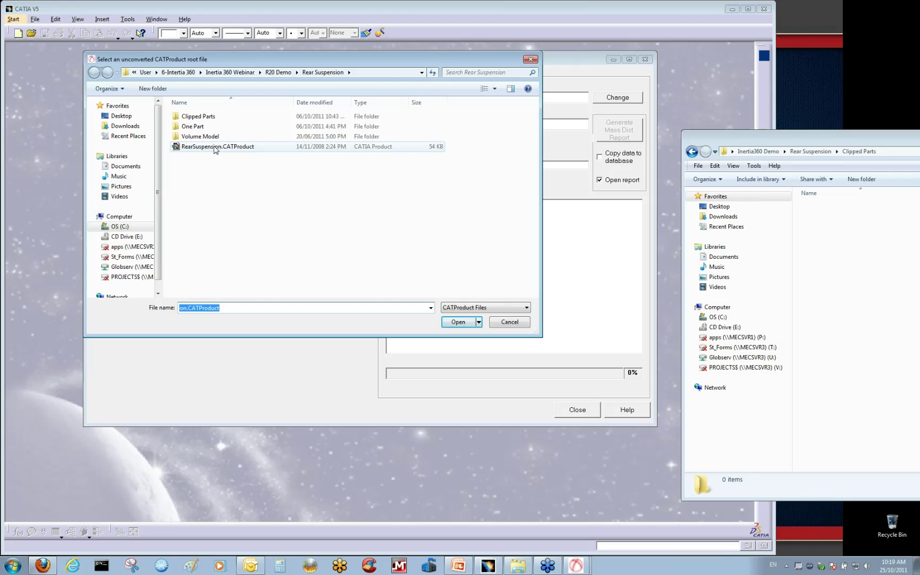
double_click(218, 148)
Step: Select RearSuspension_AllCATPart.CATPart as the converted part file and reapply the source product's material information to it
left_click(333, 110)
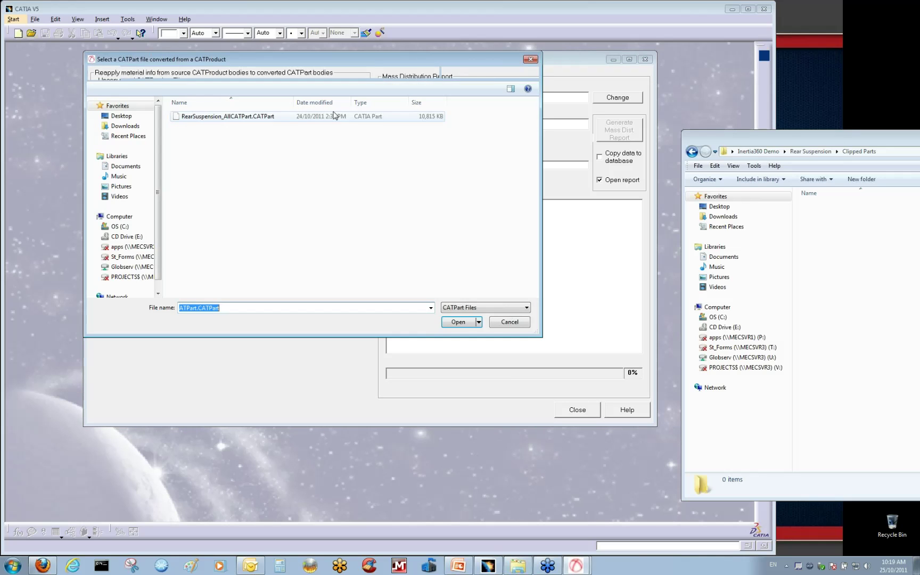
double_click(241, 116)
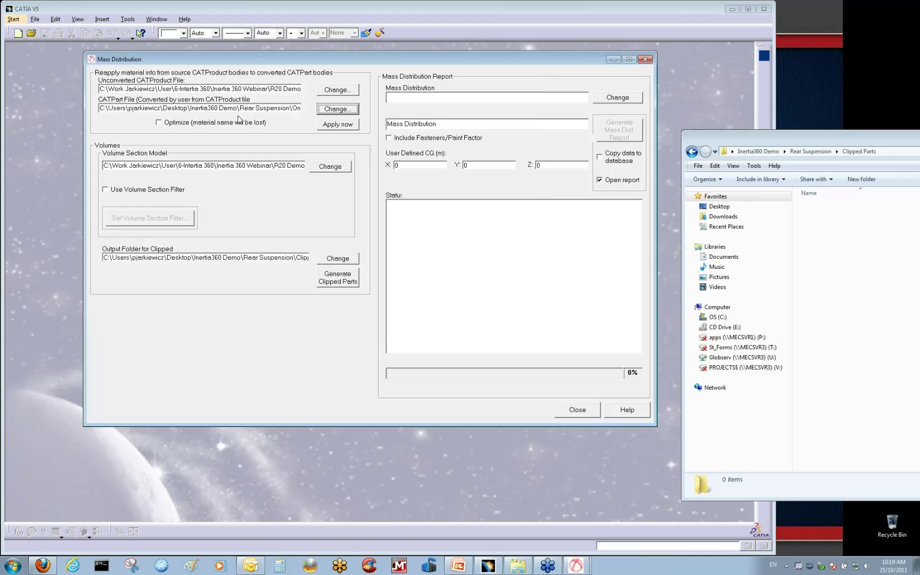
left_click(326, 126)
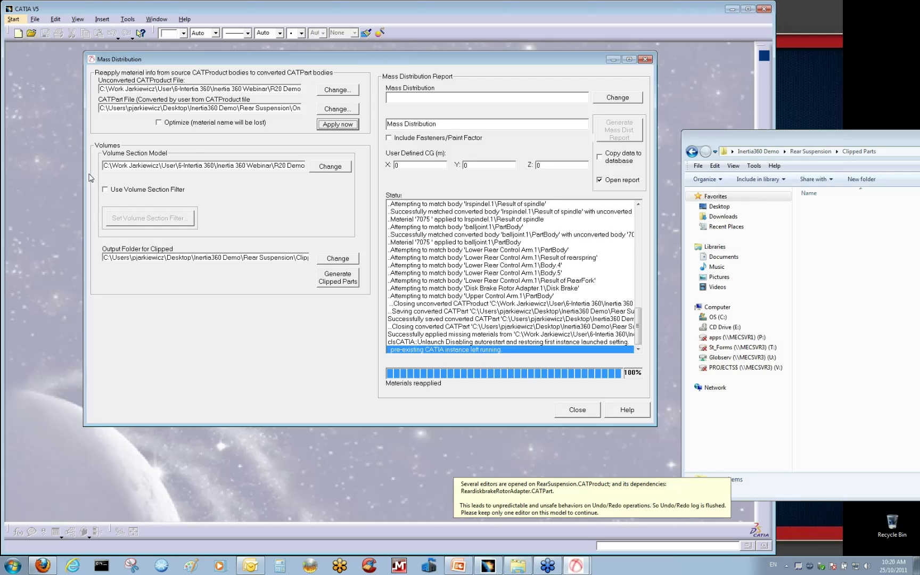
Step: Set the volume section model to the CATPart in the Volume Model folder of Inertia360 Demo's Rear Suspension folder
left_click(324, 168)
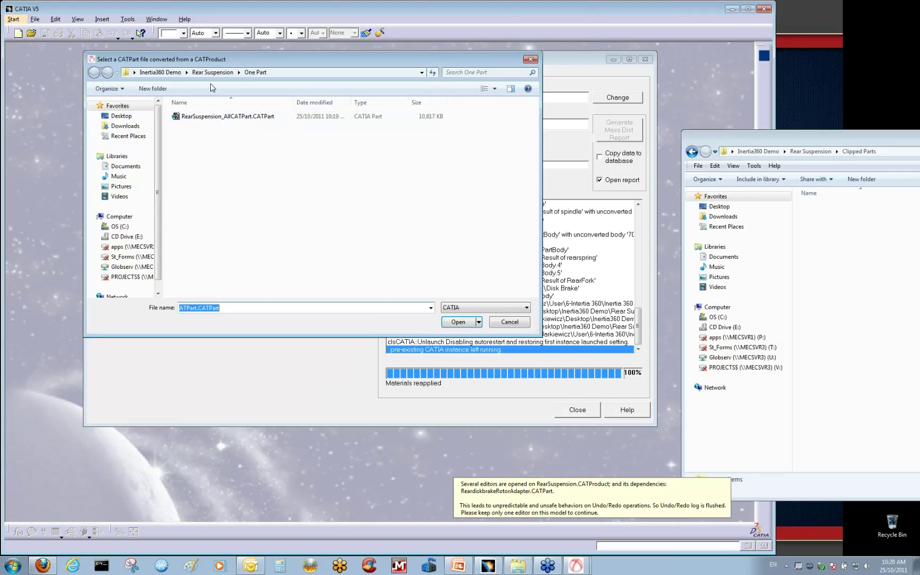
left_click(212, 72)
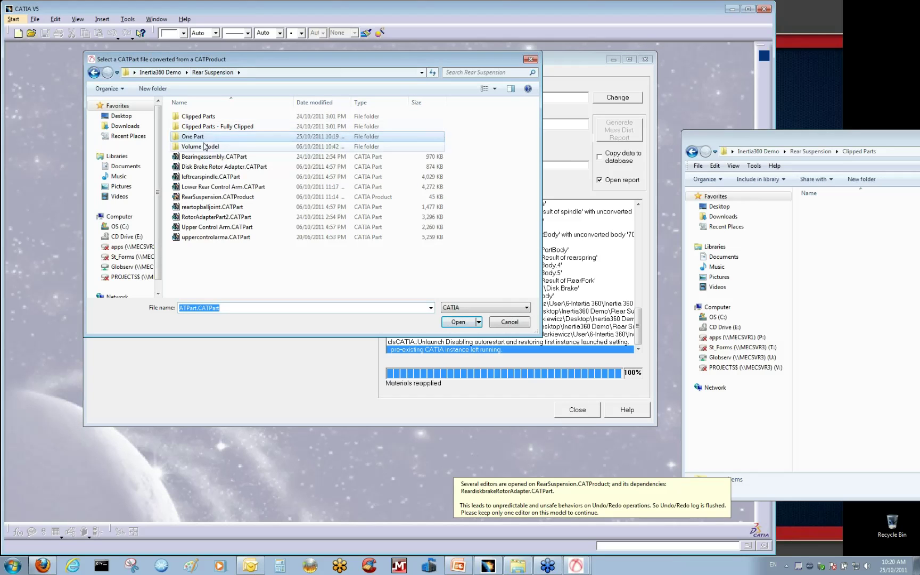
double_click(205, 146)
double_click(204, 118)
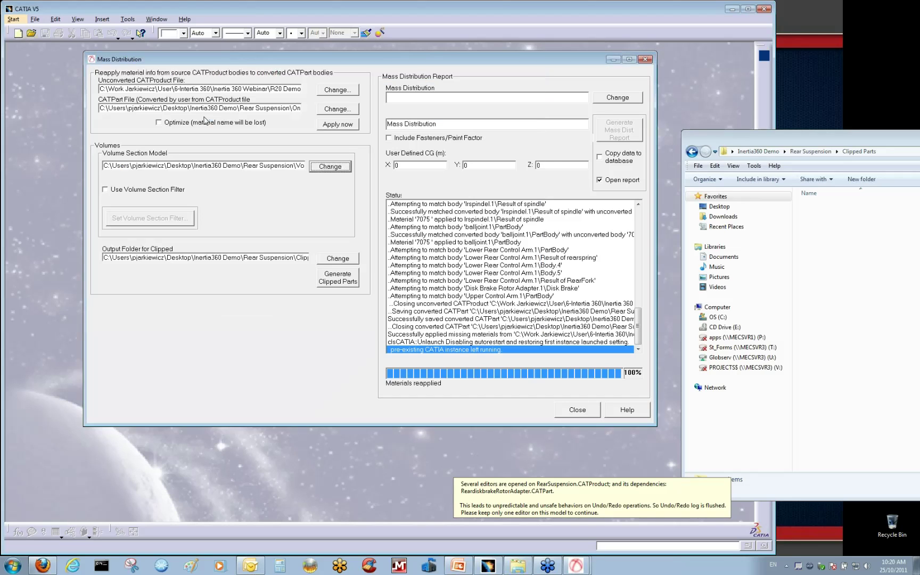
Step: Enable the volume section filter and restrict it to section 1 and section 2
left_click(112, 190)
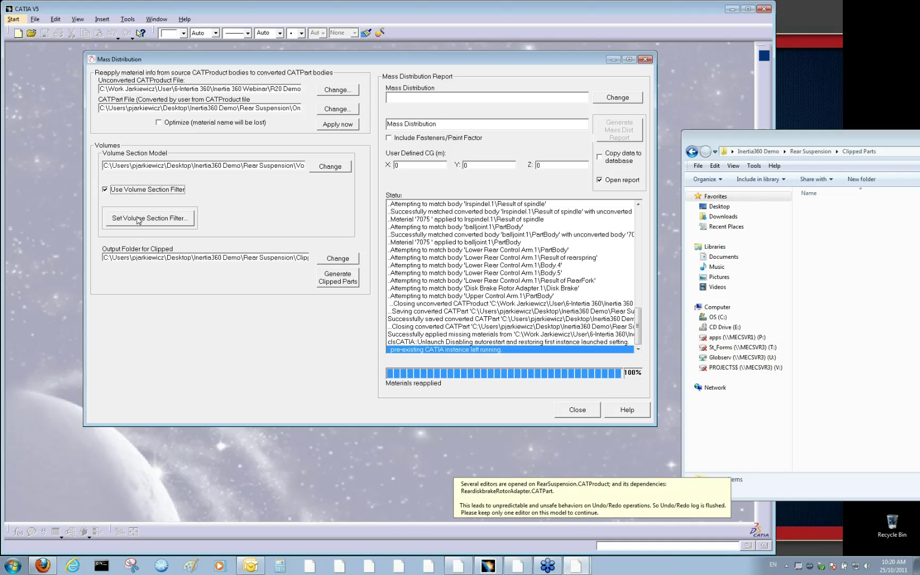
left_click(184, 223)
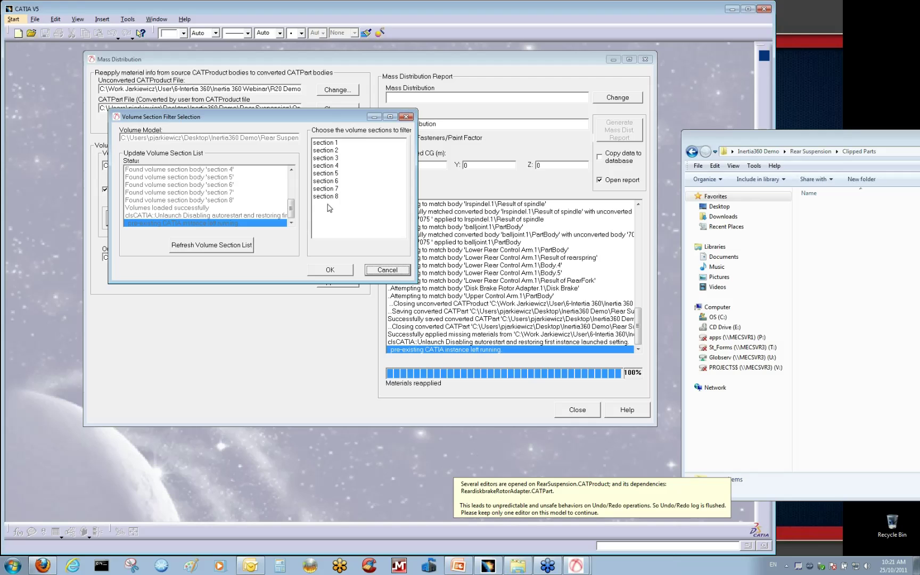
left_click(341, 142)
left_click(342, 150, "ctrl")
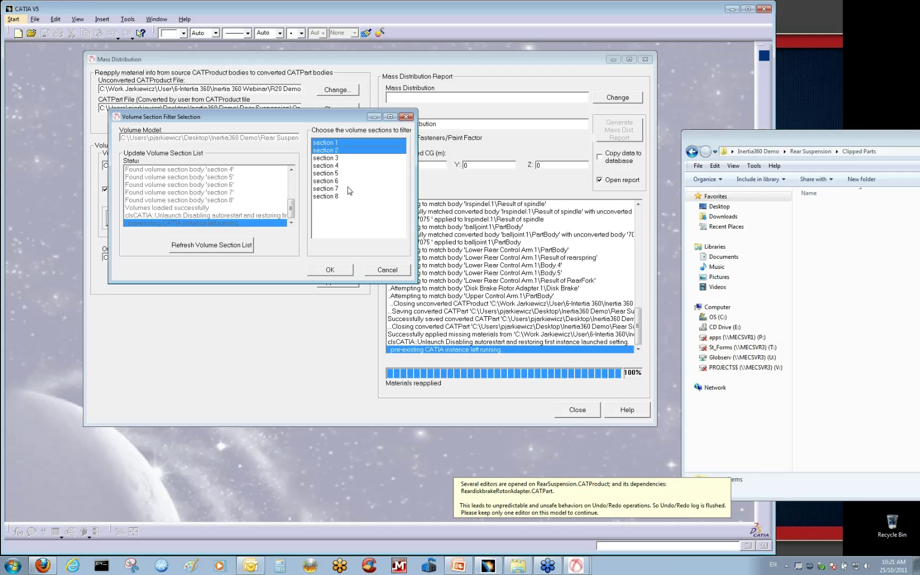
left_click(337, 271)
Step: Set the clipped output folder to Inertia360 Demo > Rear Suspension > Clipped Parts and generate the clipped parts
left_click(333, 259)
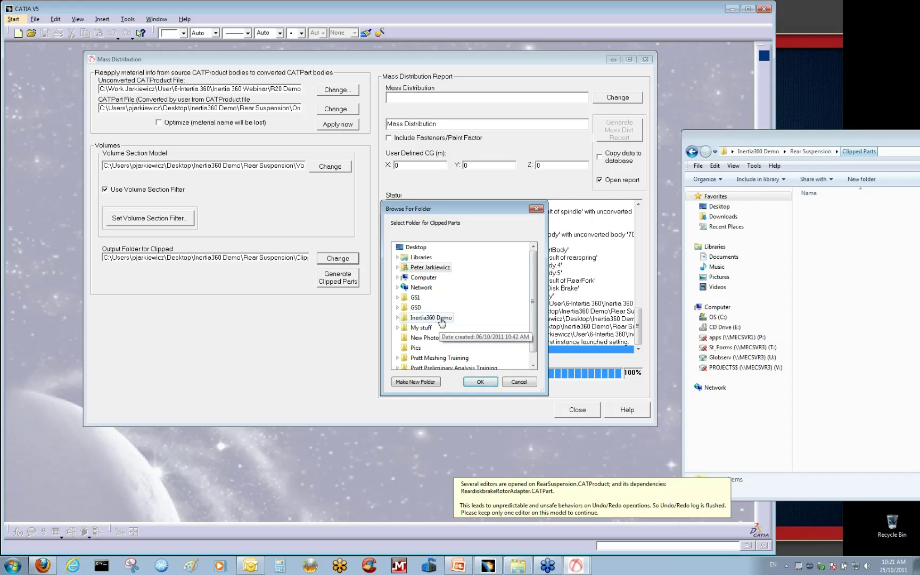
double_click(420, 317)
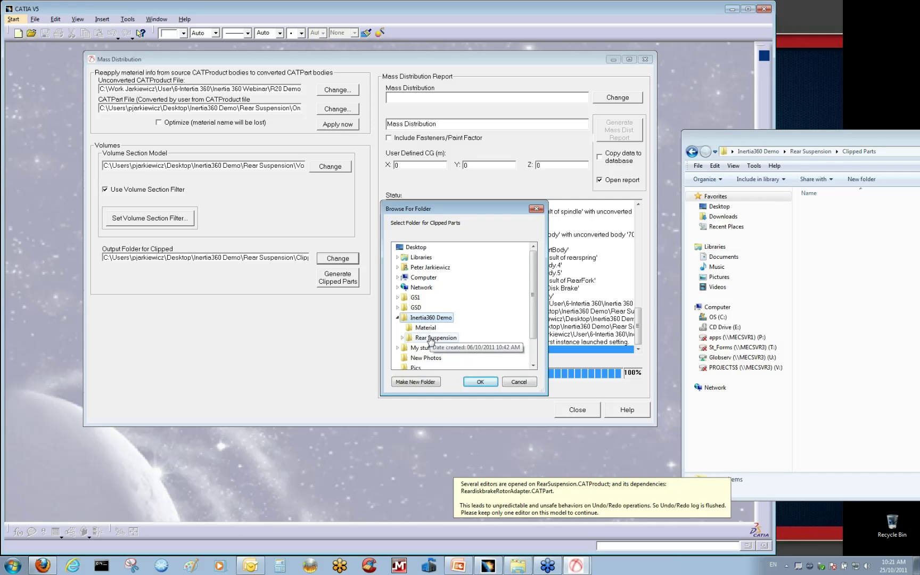
double_click(431, 338)
left_click(436, 348)
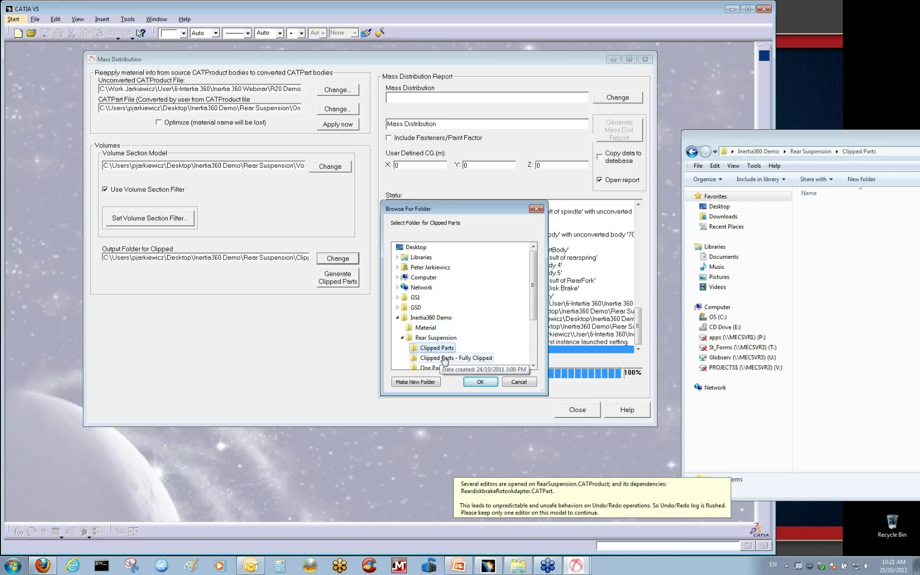
left_click(479, 381)
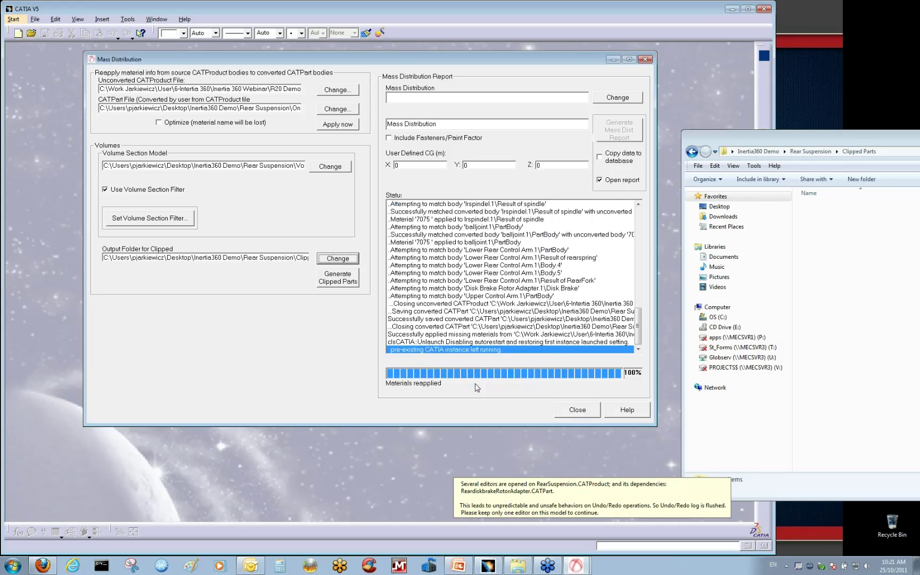
left_click(345, 285)
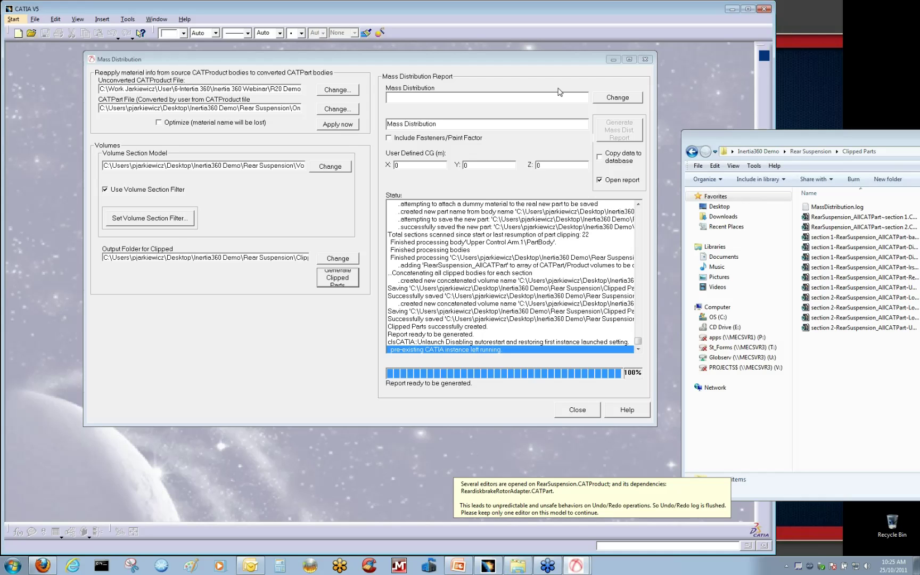
Step: Name the mass distribution report file Mass DIst Report in the Rear Suspension folder and show that folder in Windows Explorer
left_click(617, 98)
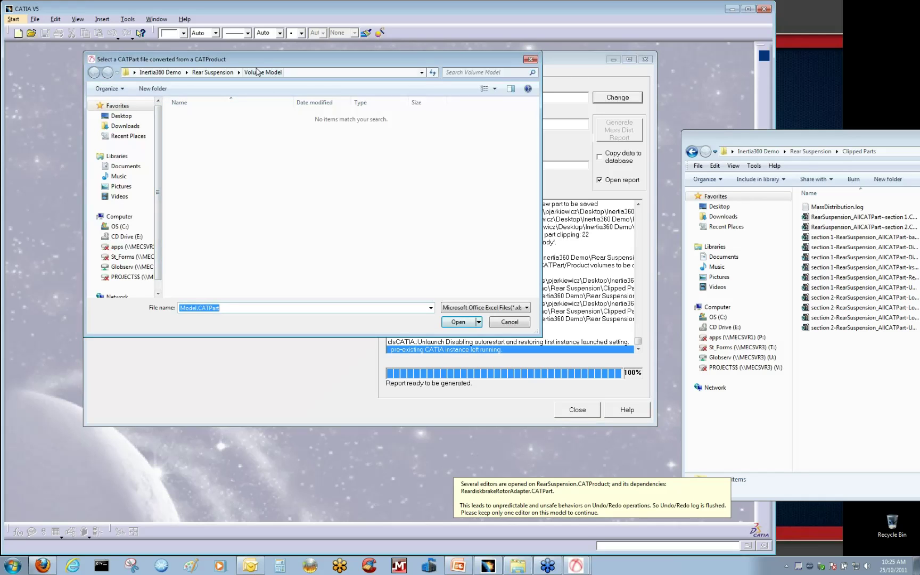
left_click(216, 73)
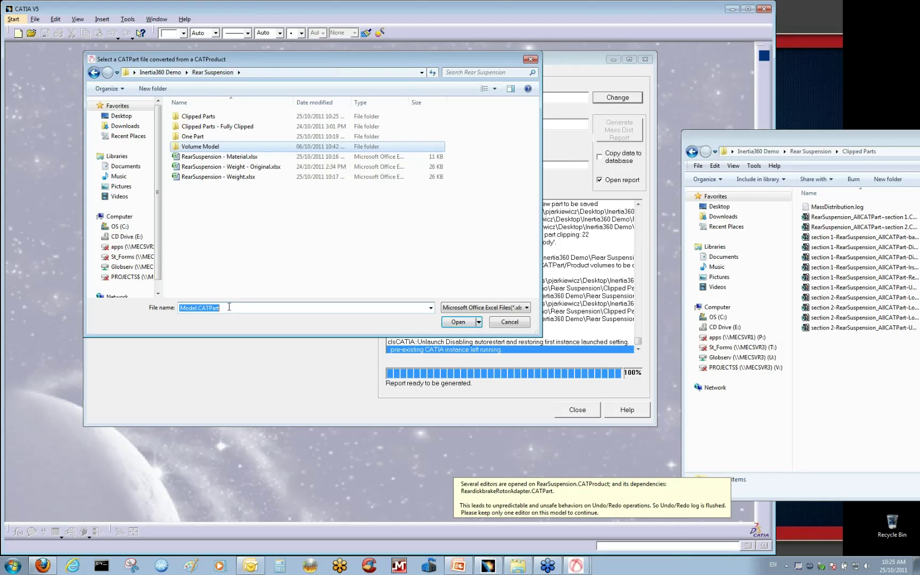
type("Mass Dist")
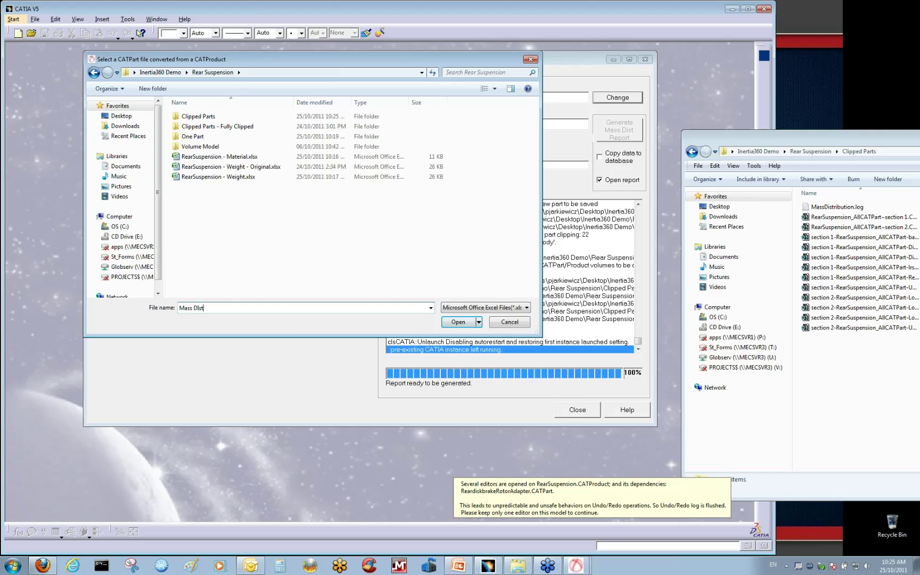
type(" Report")
key("Return")
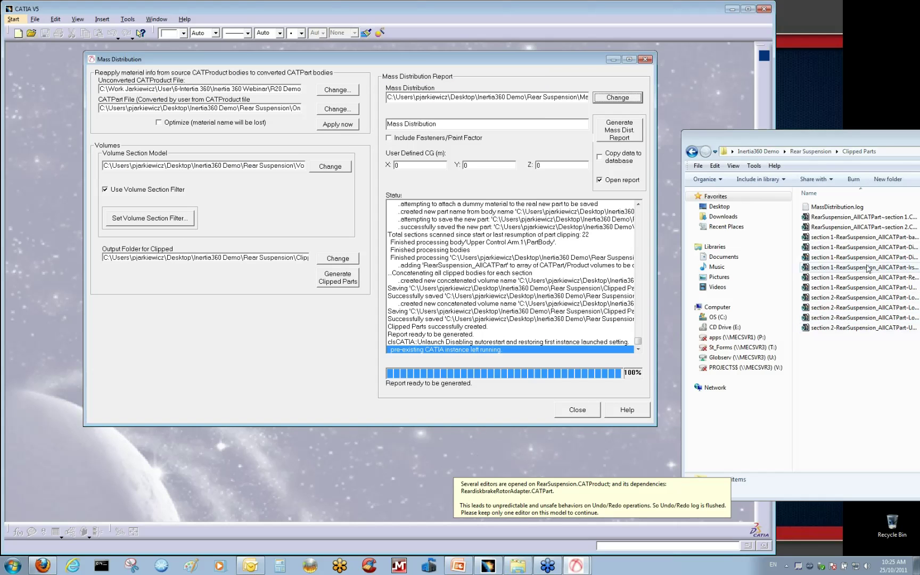
left_click(692, 151)
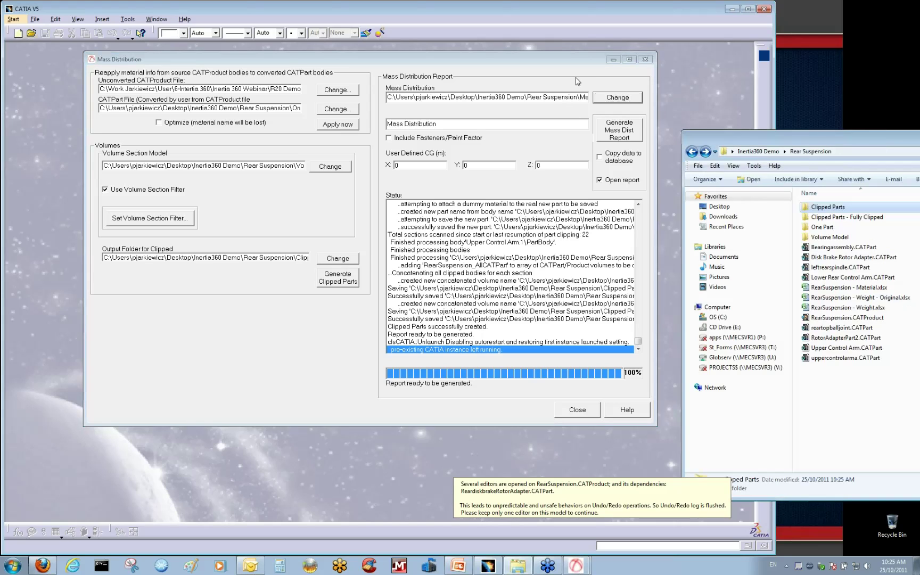
Step: Title the report with the presenter's first name followed by "Report Tuesday Run 1" and generate the mass distribution report
left_click(560, 115)
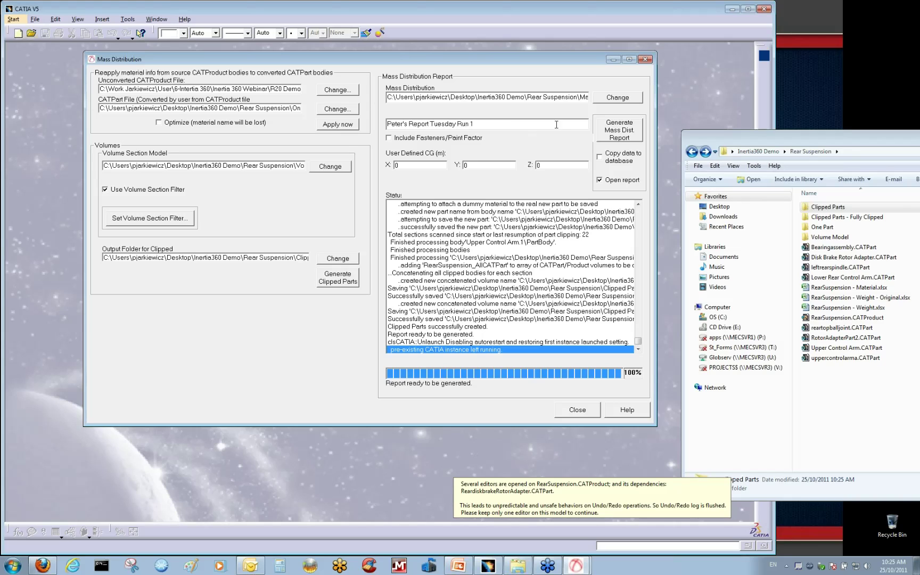
left_click(619, 128)
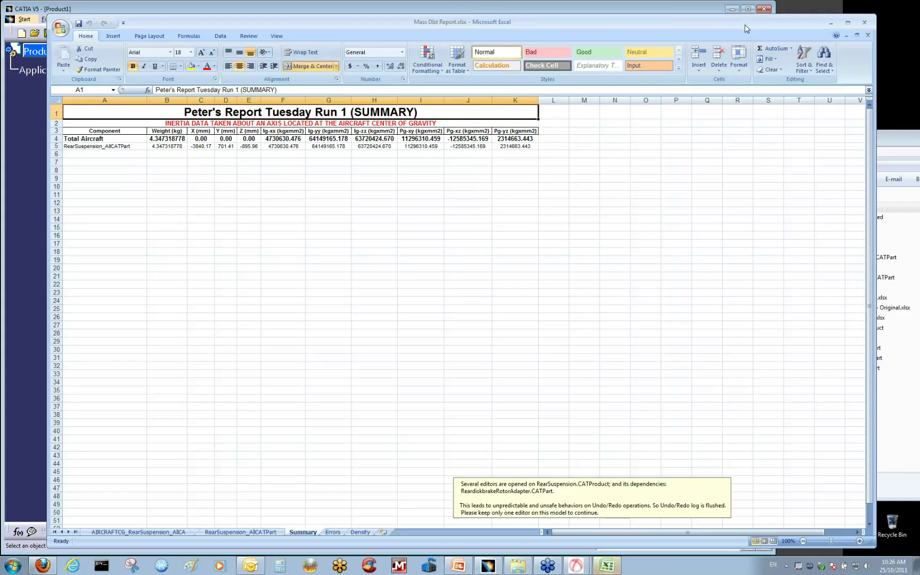
Step: Examine the report's aircraft CG, RearSuspension_AllCATPart, Summary and Density sheets in Excel, and close the workbook
left_click(125, 532)
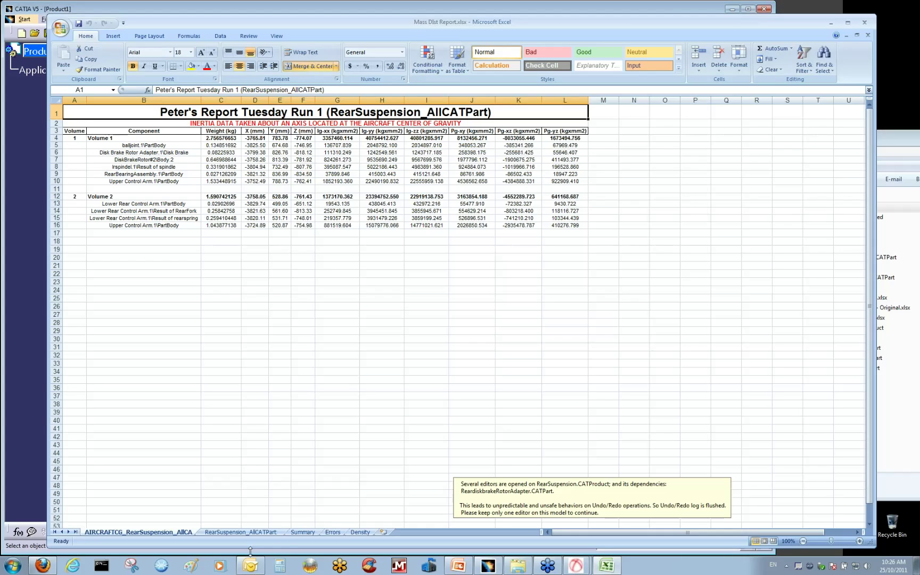
left_click(268, 531)
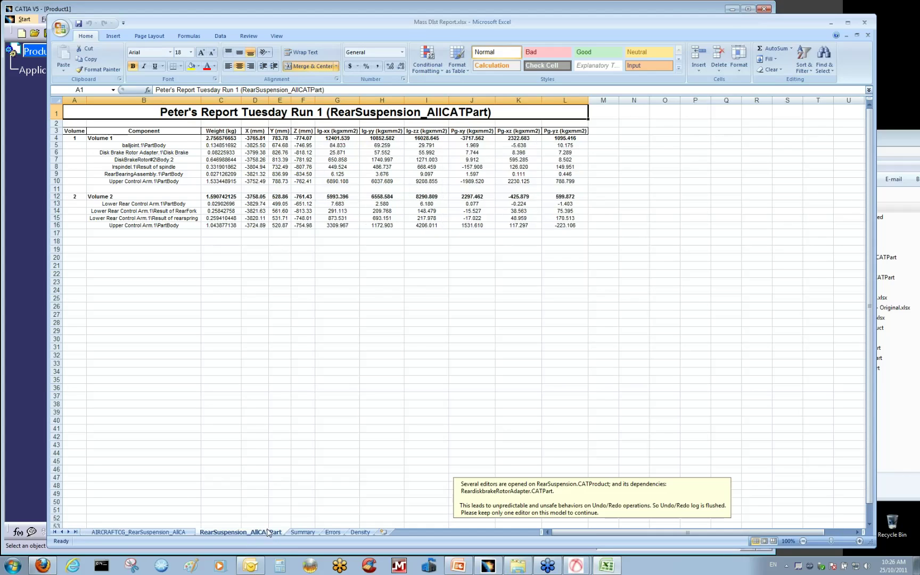
left_click(180, 532)
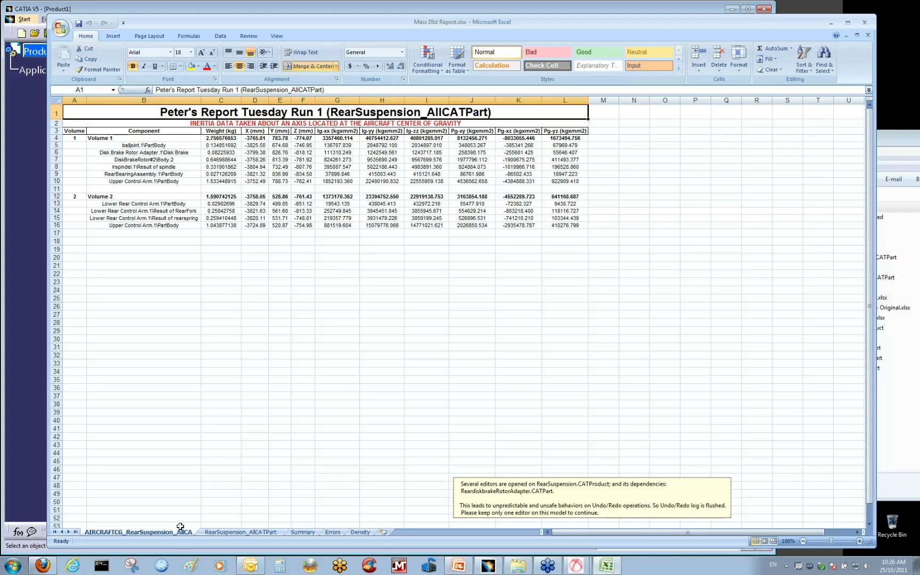
left_click(222, 532)
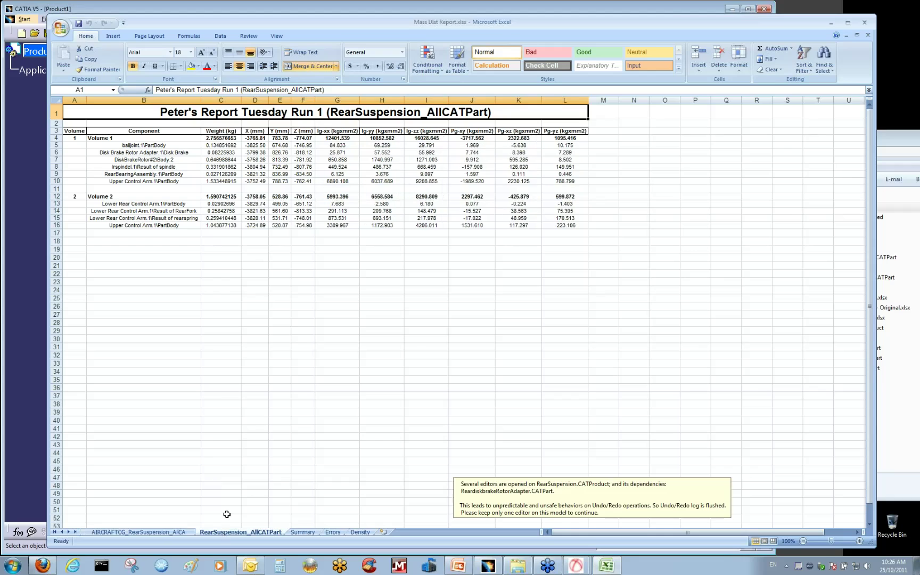
left_click(302, 532)
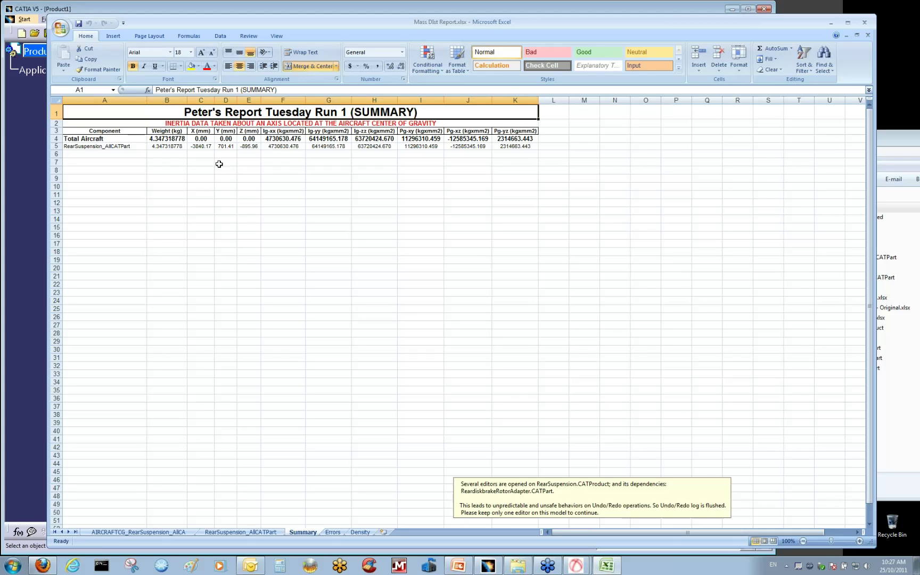
left_click(360, 532)
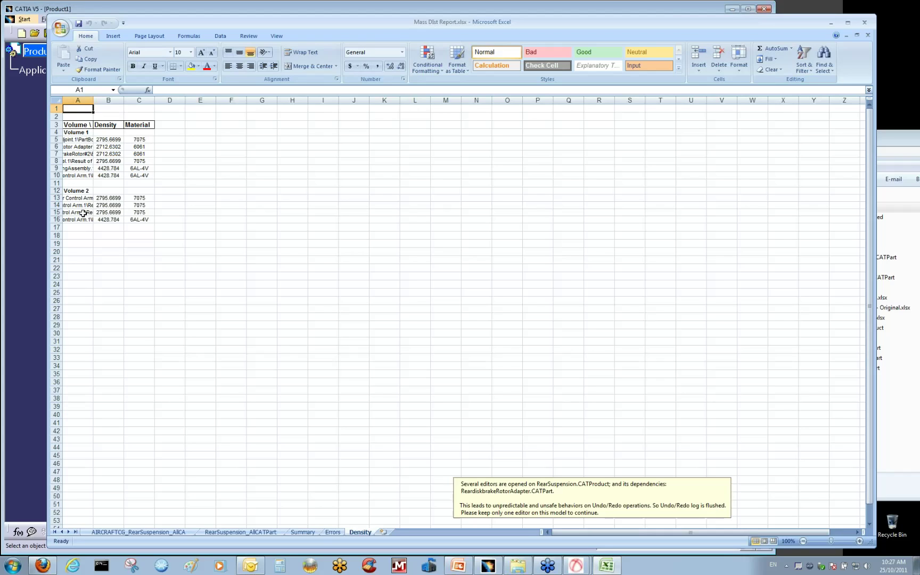
left_click(863, 25)
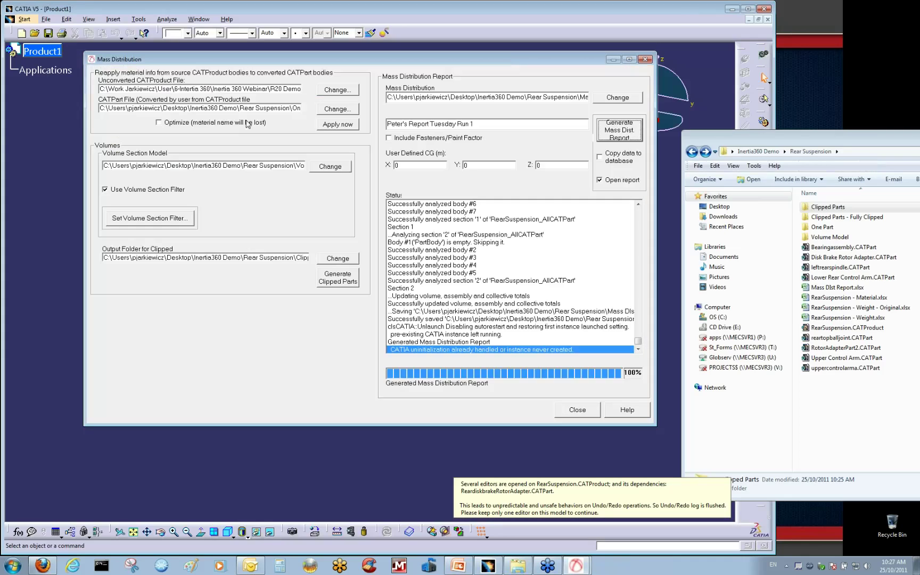
Step: Close the Mass Distribution window and open the Difference Report generator in Inertia 360
left_click(573, 414)
left_click(164, 154)
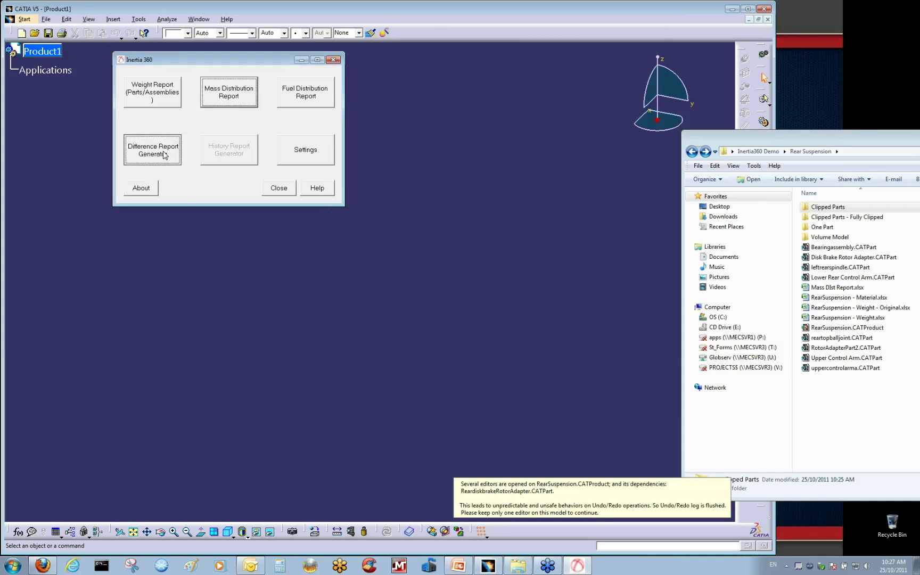
left_click_drag(245, 156, 303, 150)
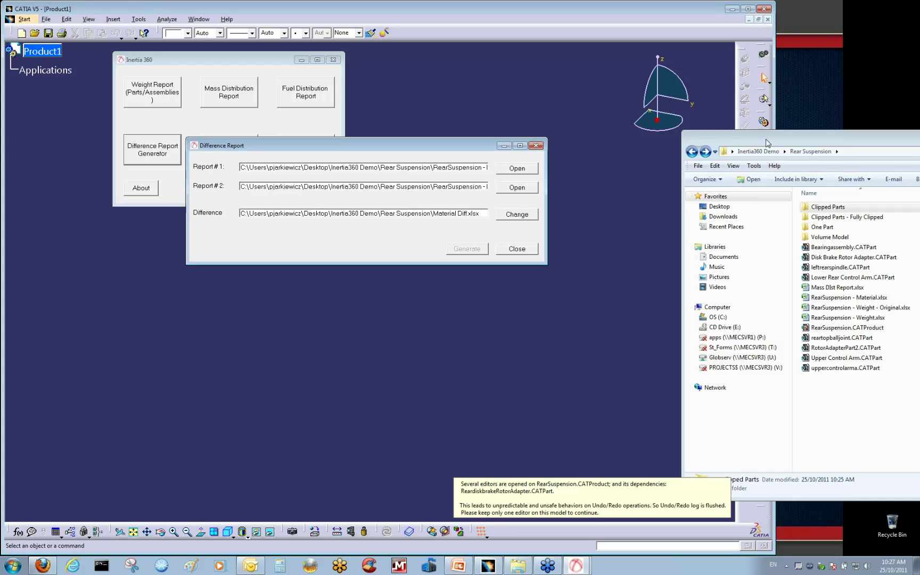
left_click(912, 16)
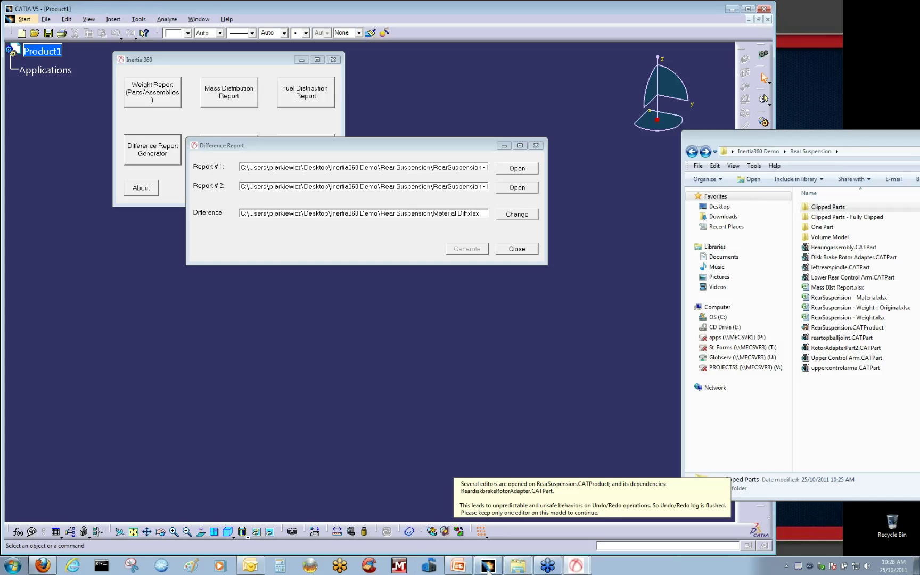
Step: Switch to the Inertia360 presentation in PowerPoint and show the closing Thank you slide
left_click(460, 566)
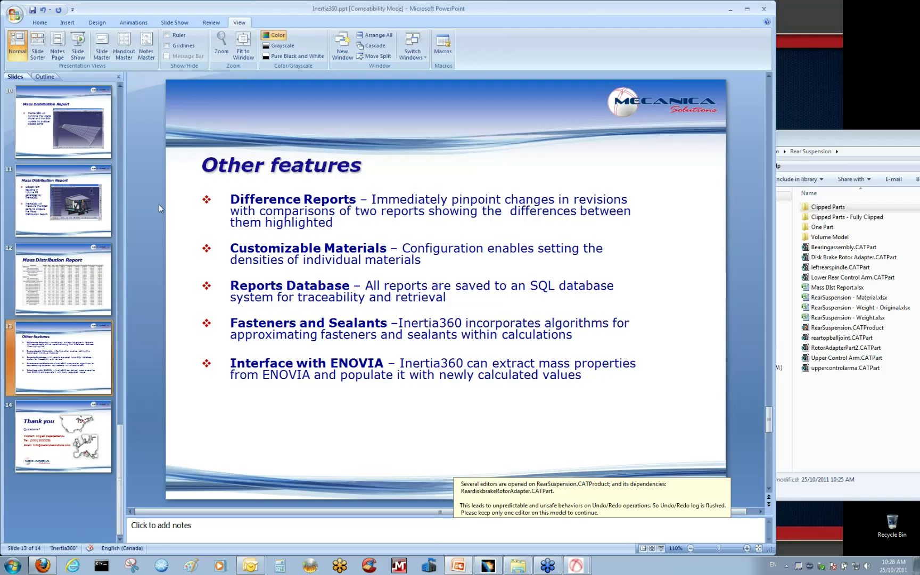
scroll(159, 204, "down", 1)
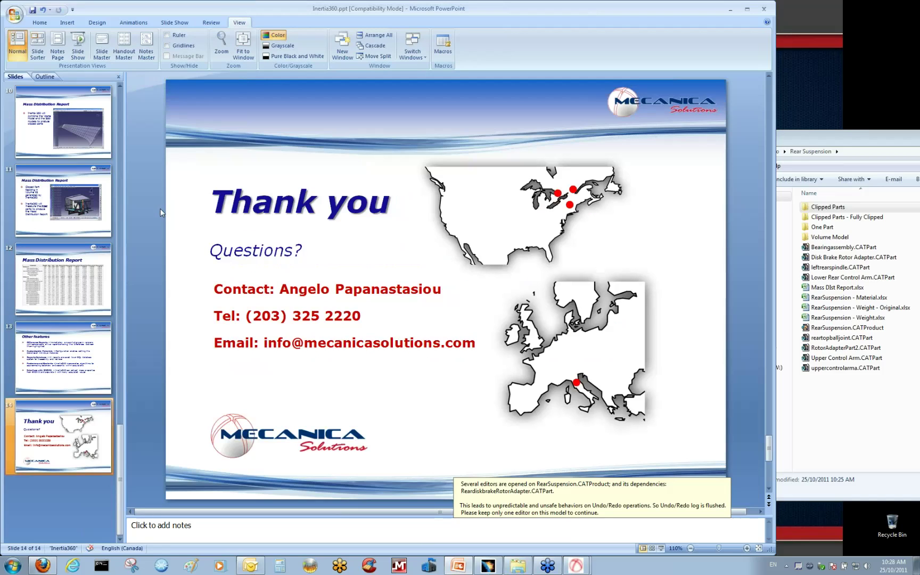